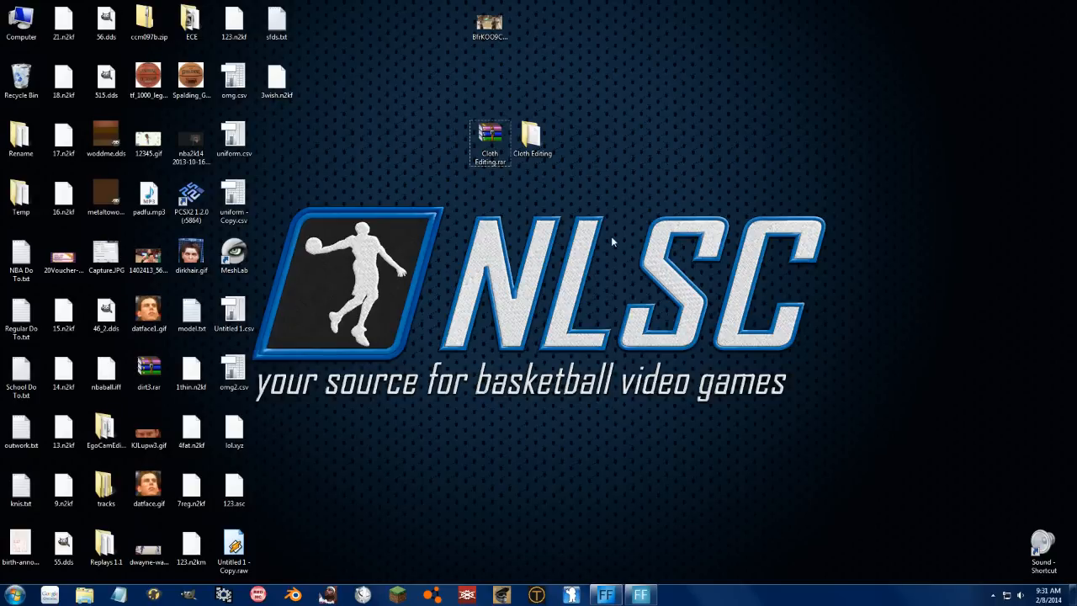
Step: Open the extracted Cloth Editing folder on the desktop and review its Cloth subfolder and ClothImport.n2km file
click(490, 143)
ctrl+click(547, 142)
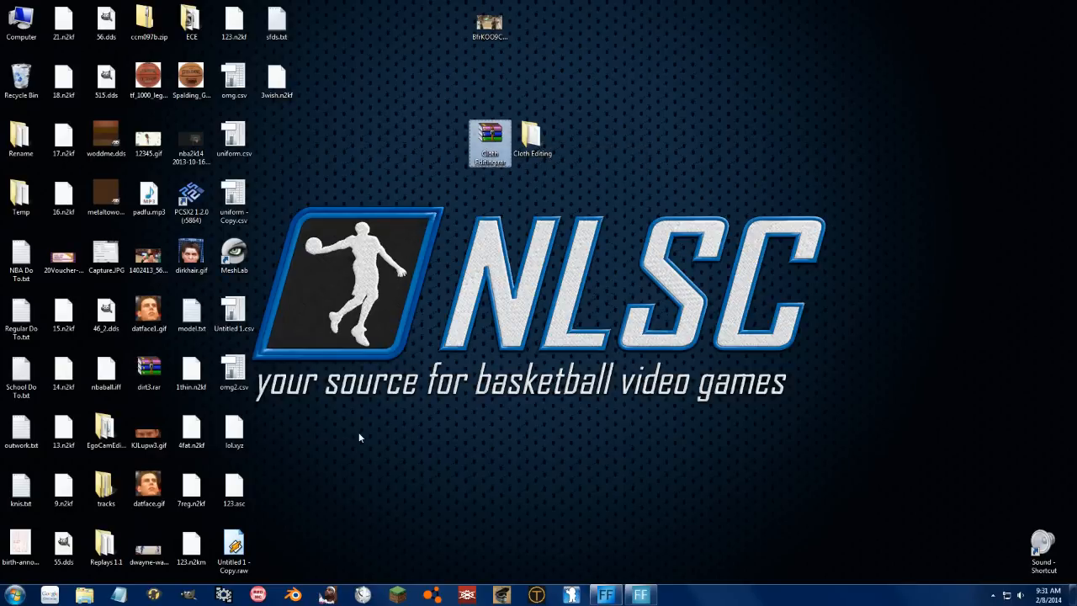
double_click(531, 142)
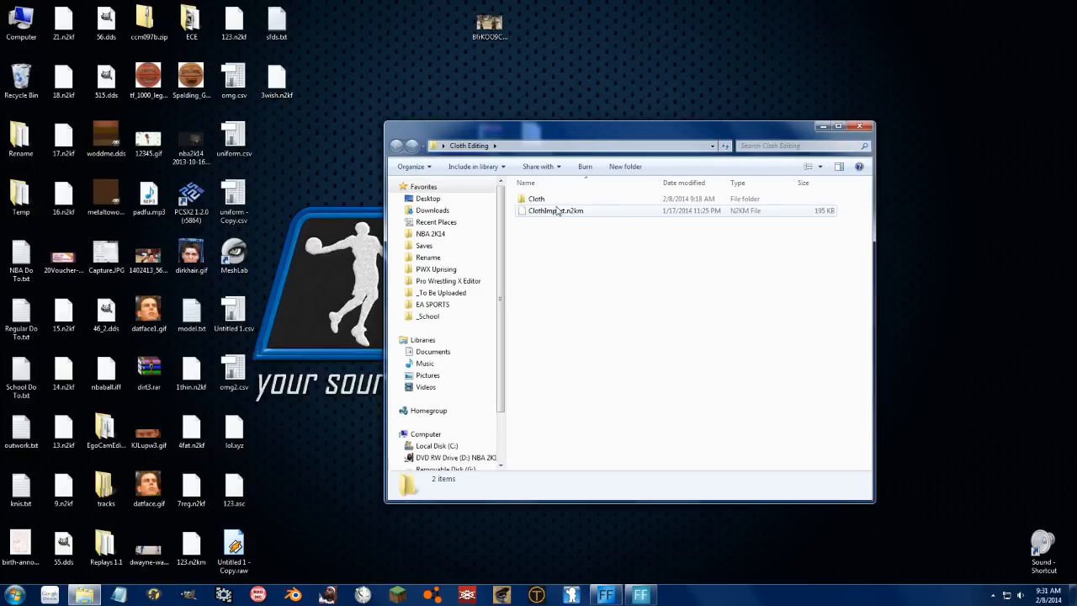
click(557, 211)
double_click(538, 199)
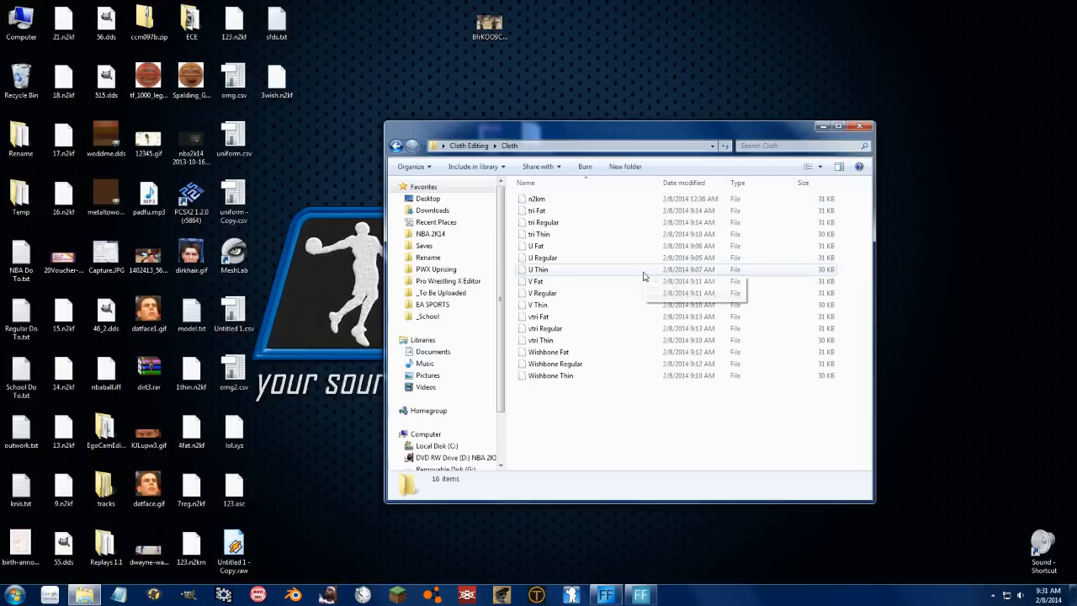
key(BackSpace)
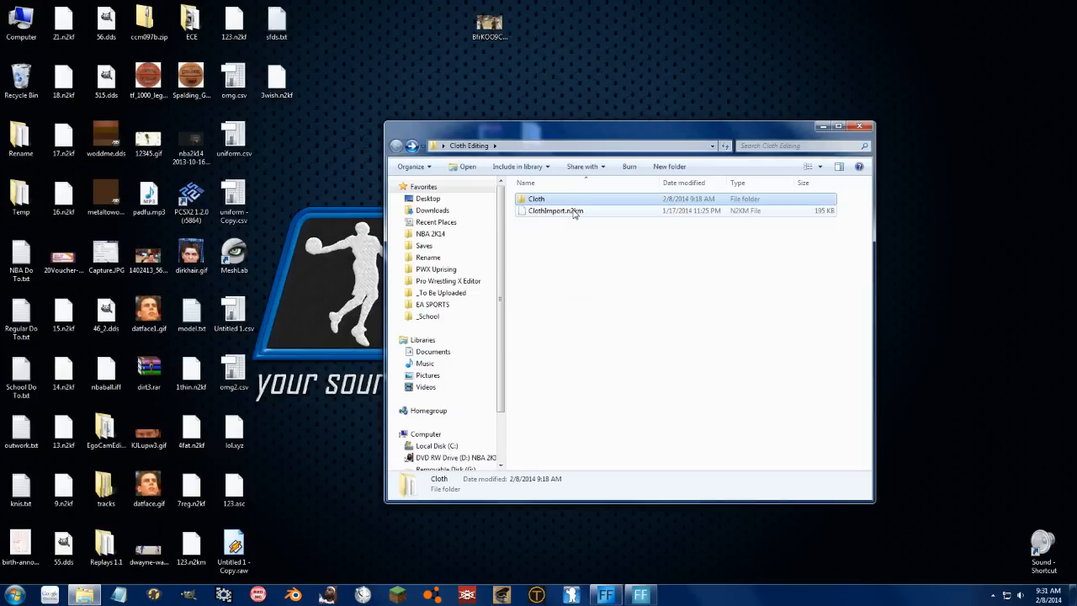
click(576, 212)
Step: Open Blender's Temp folder through the __Temp shortcut in Tools and place its window beside the Cloth Editing window
right_click(84, 595)
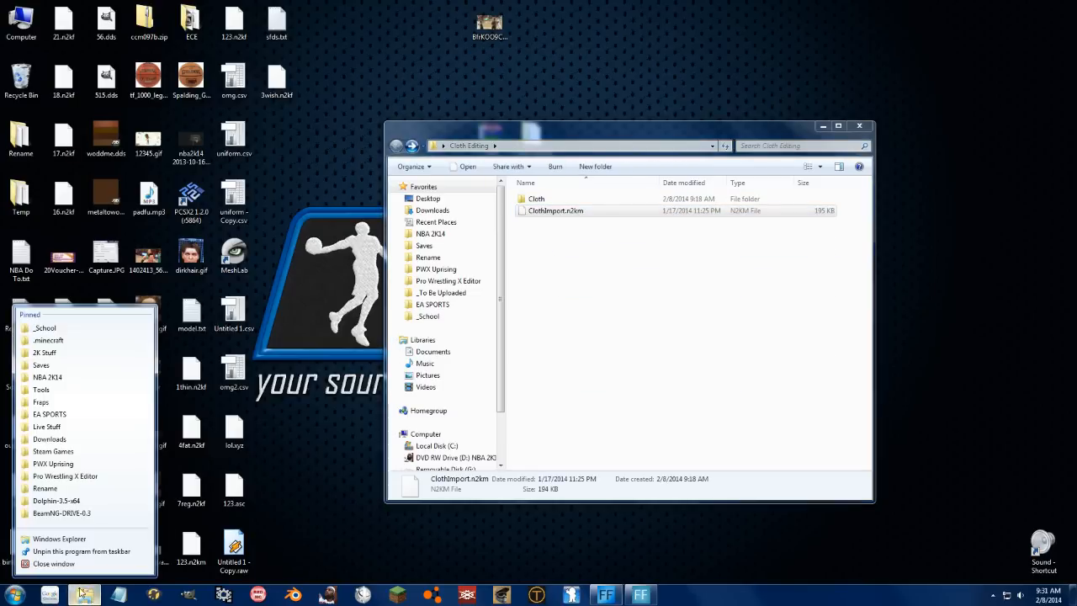
click(54, 390)
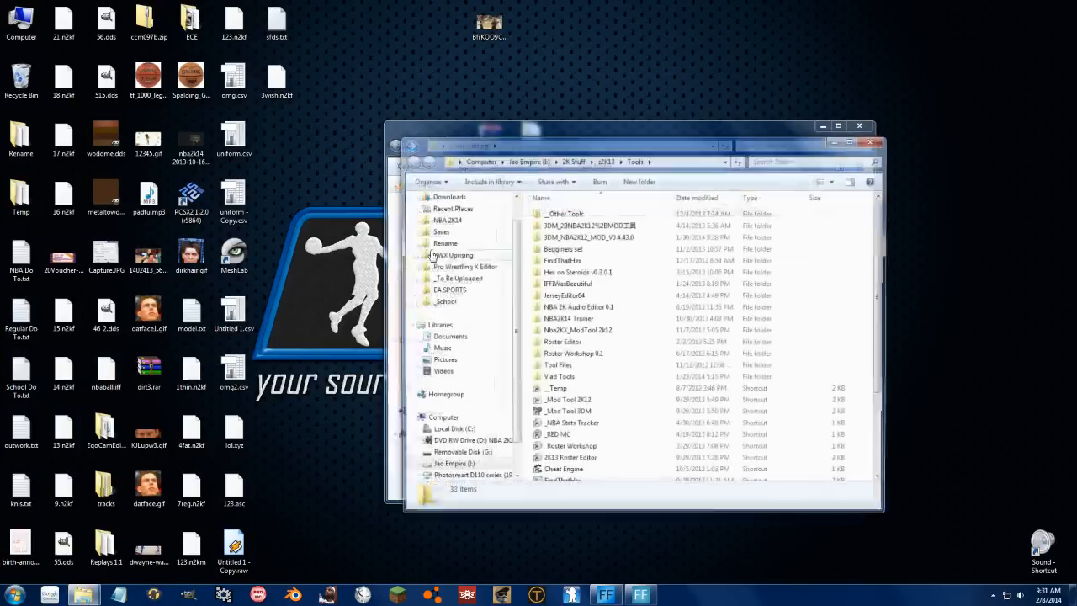
click(555, 392)
double_click(555, 391)
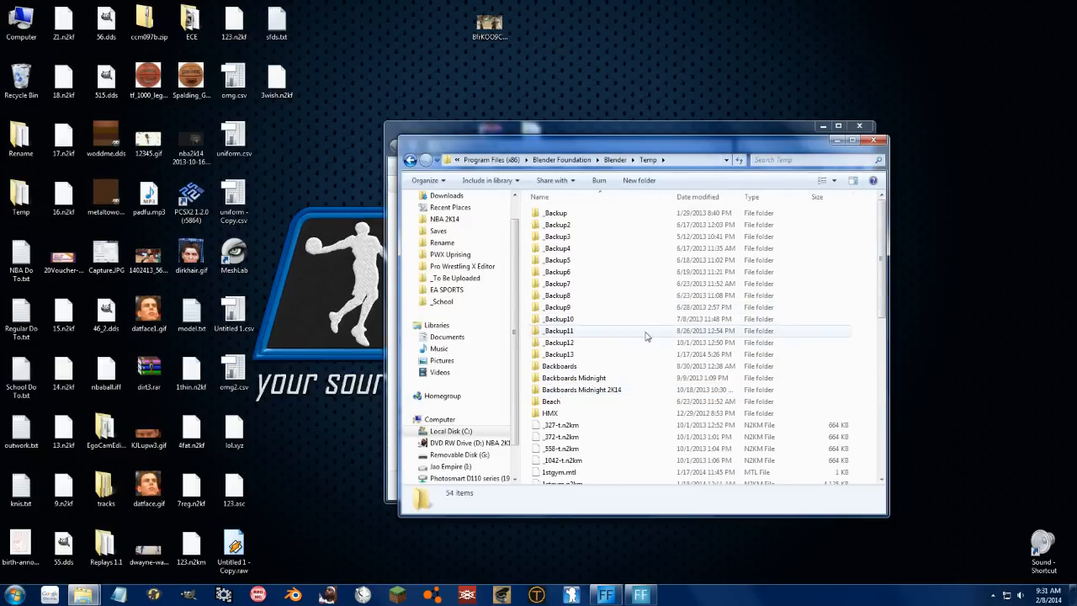
scroll(645, 334, down, 7)
drag(586, 145, 382, 145)
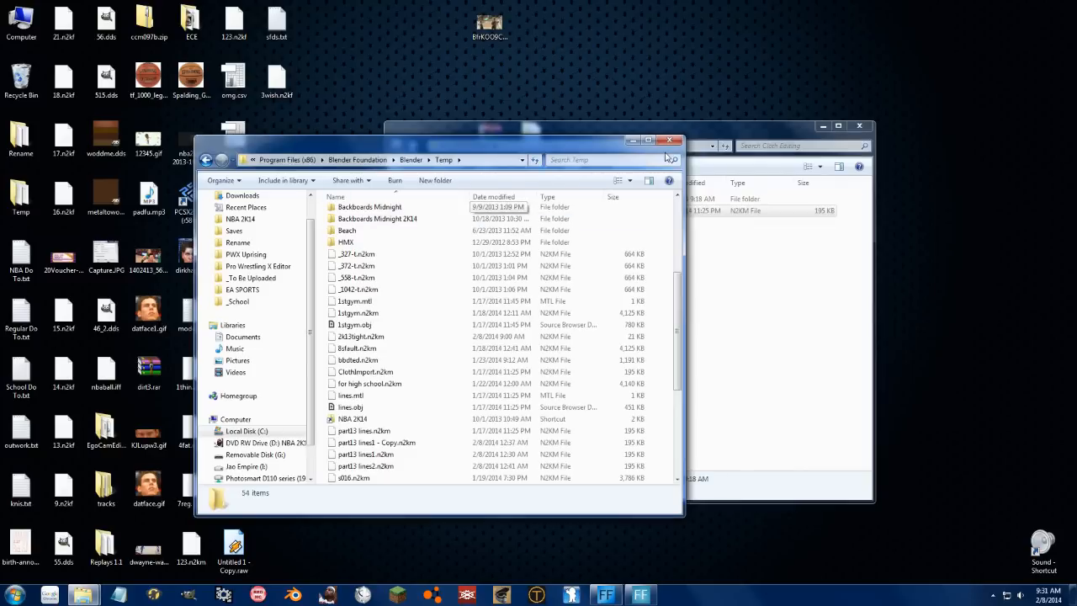
Step: Copy ClothImport.n2km from Cloth Editing into Blender's Temp folder, replacing the existing file
click(702, 123)
right_drag(545, 212, 397, 285)
click(406, 287)
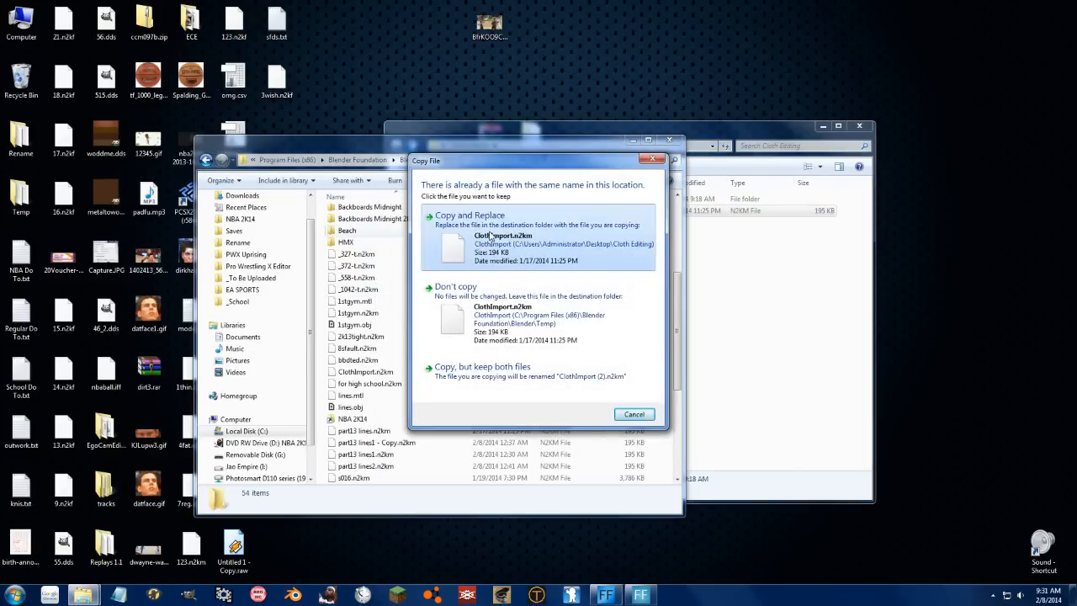
click(459, 215)
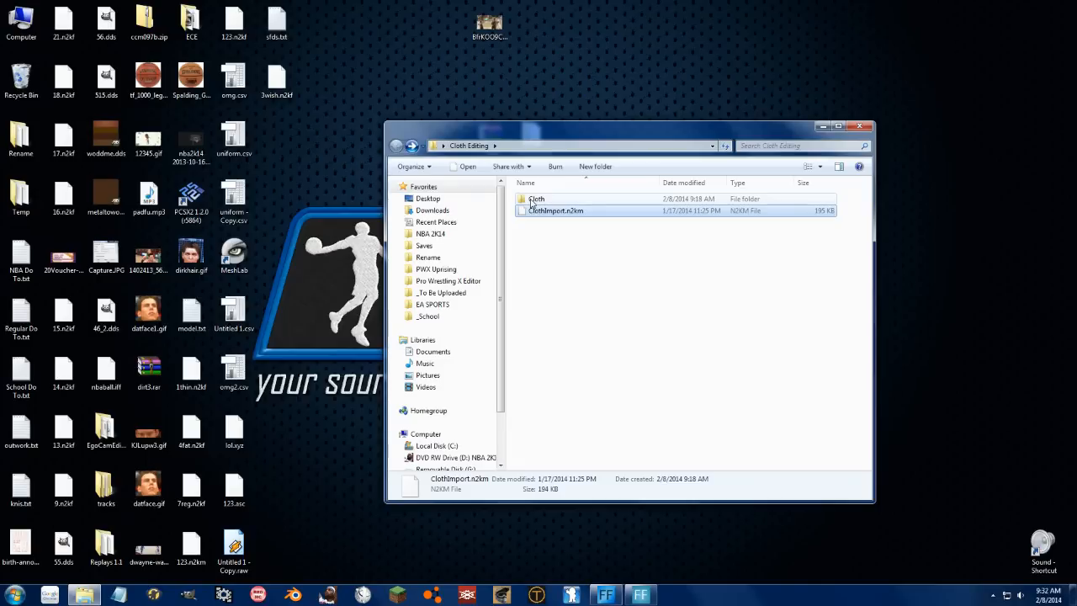
Step: Review the U, V, tri, vtri and Wishbone files in the Cloth subfolder and return to Cloth Editing
click(532, 199)
double_click(533, 198)
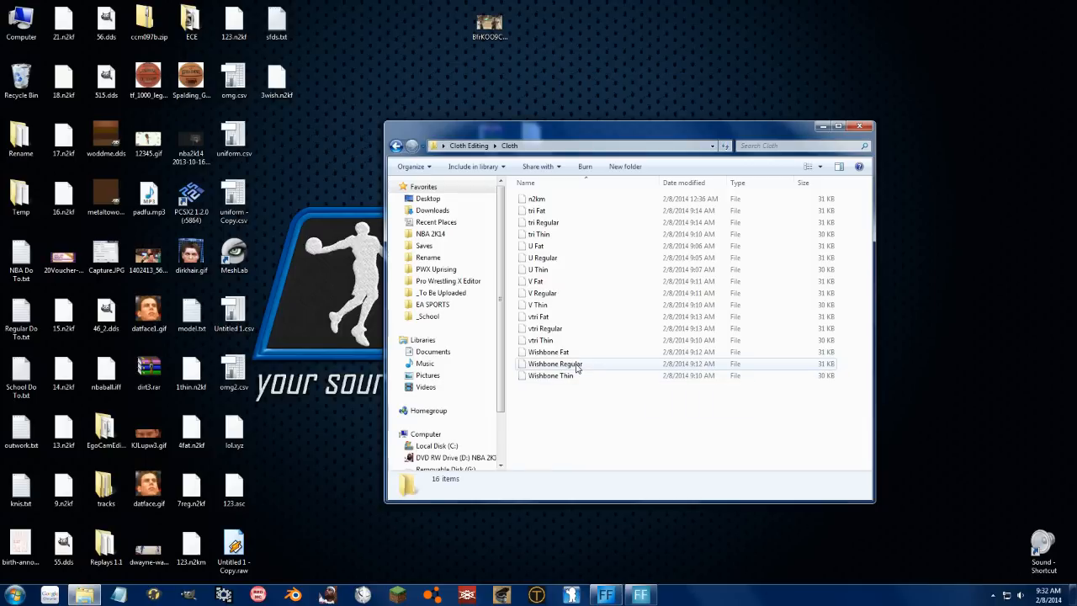
key(BackSpace)
Step: Open the Profiles folder of Hex on Steroids in Documents and place its window beside the Cloth Editing window
click(14, 595)
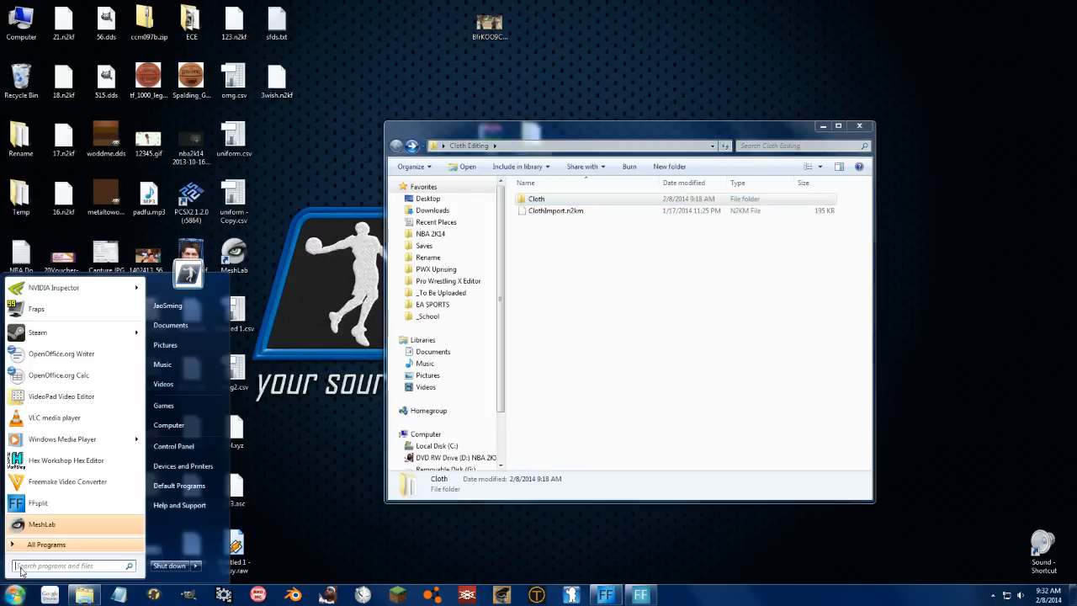
click(181, 325)
scroll(659, 348, down, 1)
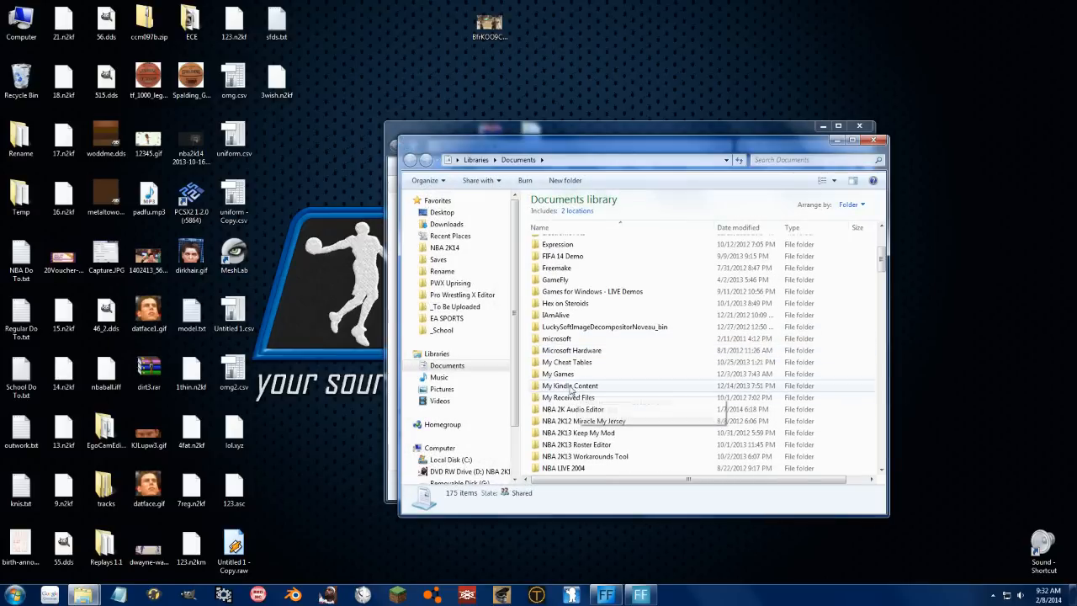
double_click(565, 303)
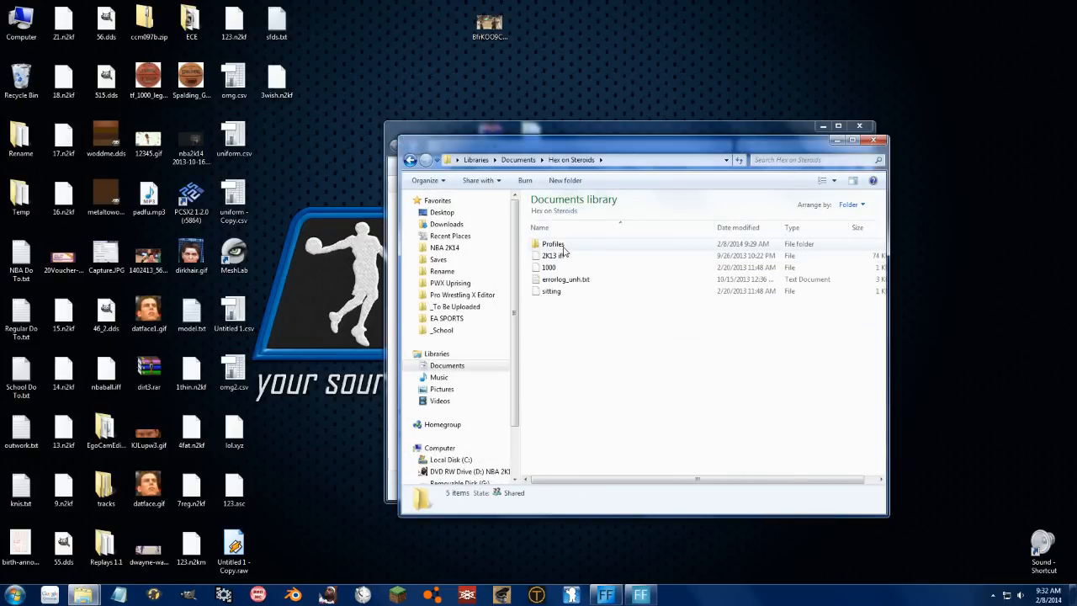
double_click(553, 244)
drag(562, 139, 266, 159)
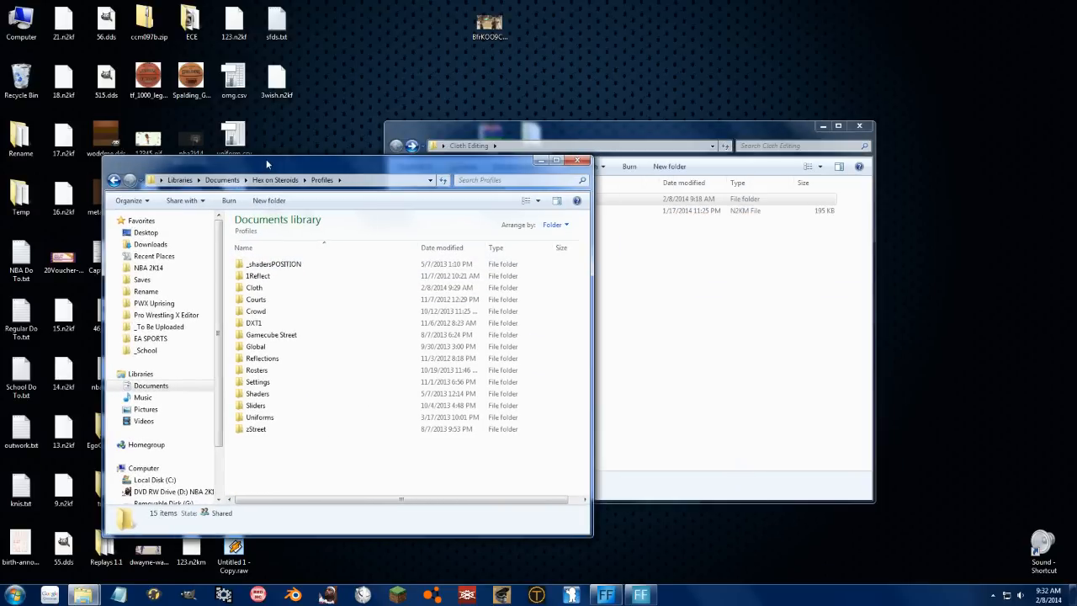
Step: Check the files in the Cloth folder inside the Hex on Steroids Profiles folder and close both folder windows
click(543, 135)
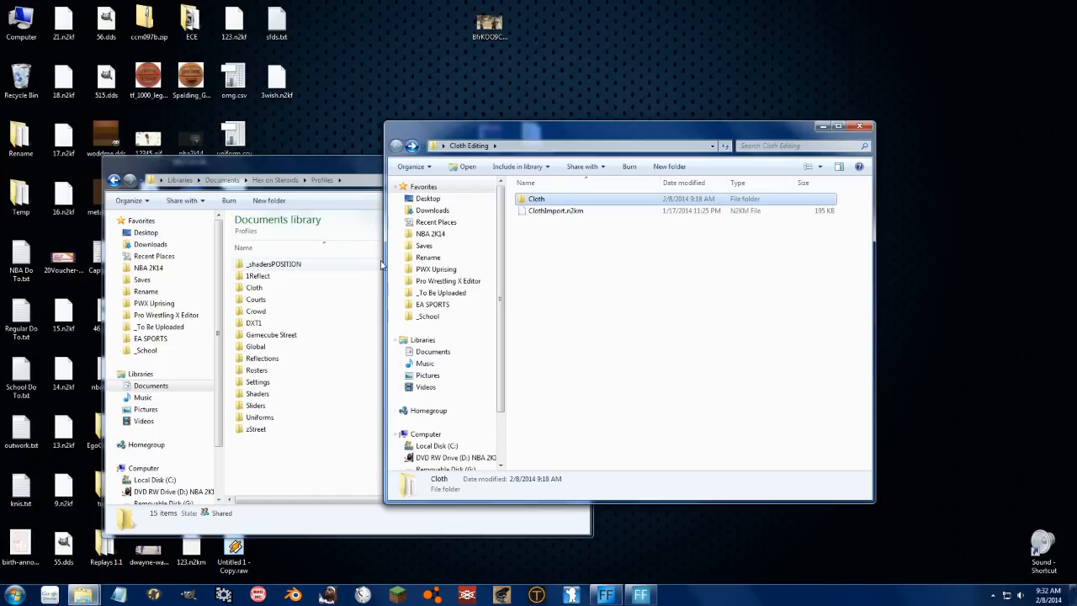
click(261, 287)
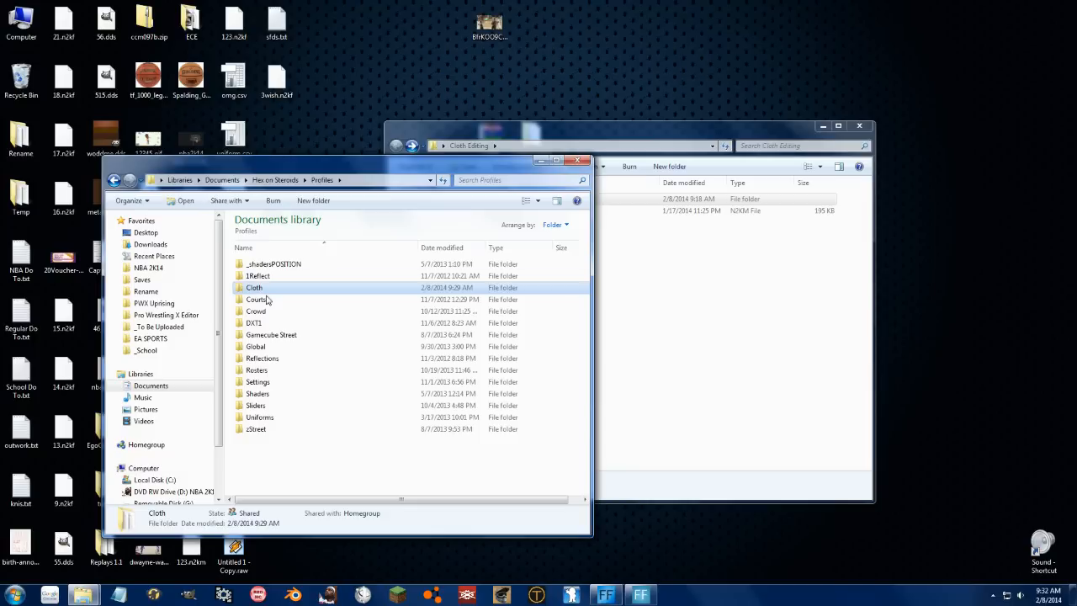
double_click(268, 287)
drag(304, 464, 245, 263)
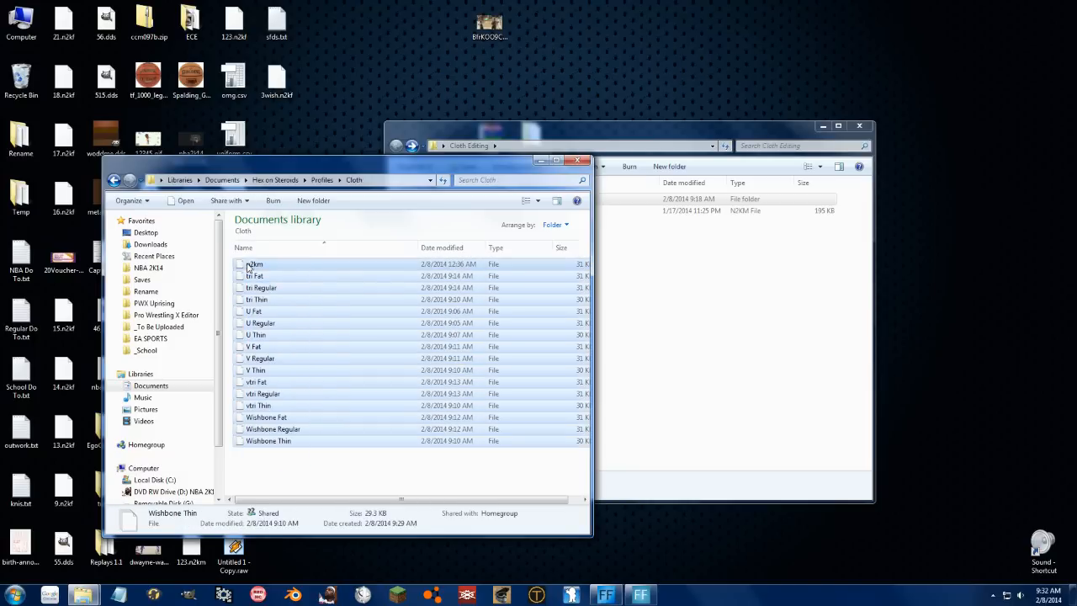
click(360, 459)
click(576, 160)
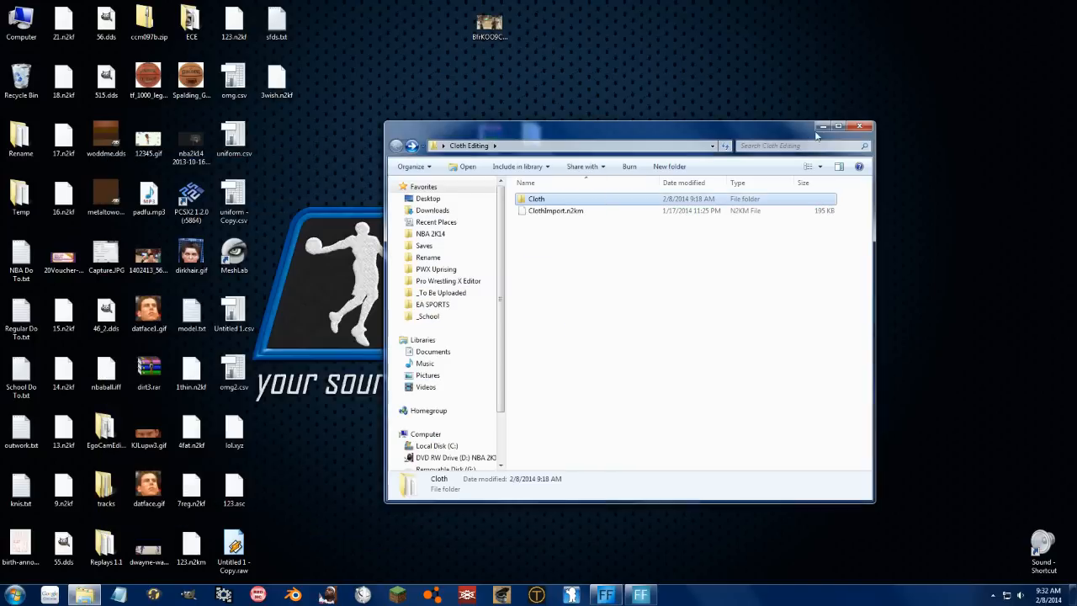
click(859, 125)
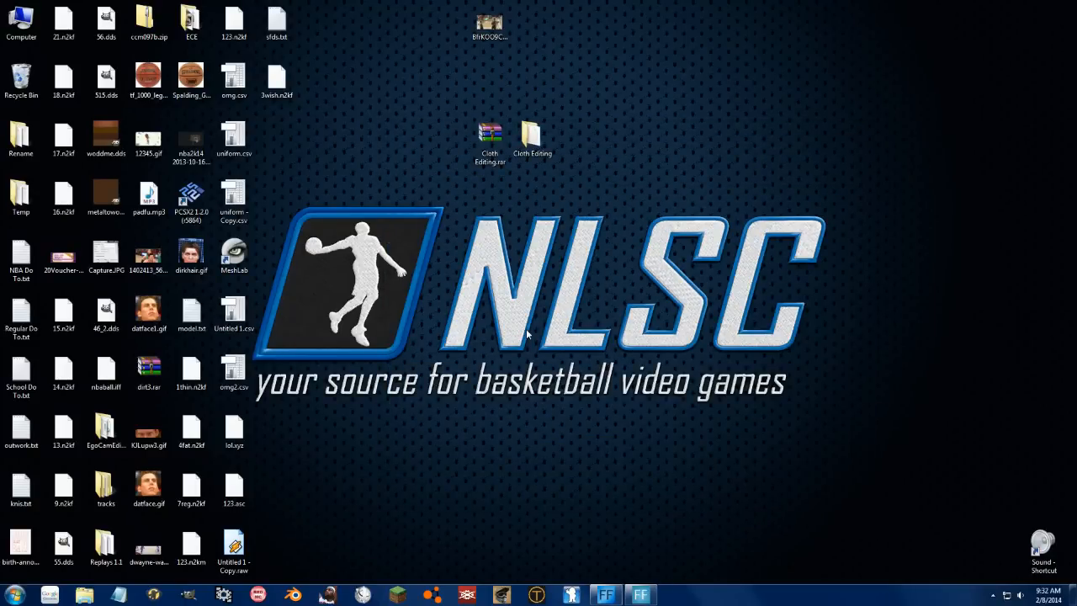
Step: Launch Mod Tool 2K12 from the Tools folder
right_click(84, 595)
click(50, 400)
double_click(266, 423)
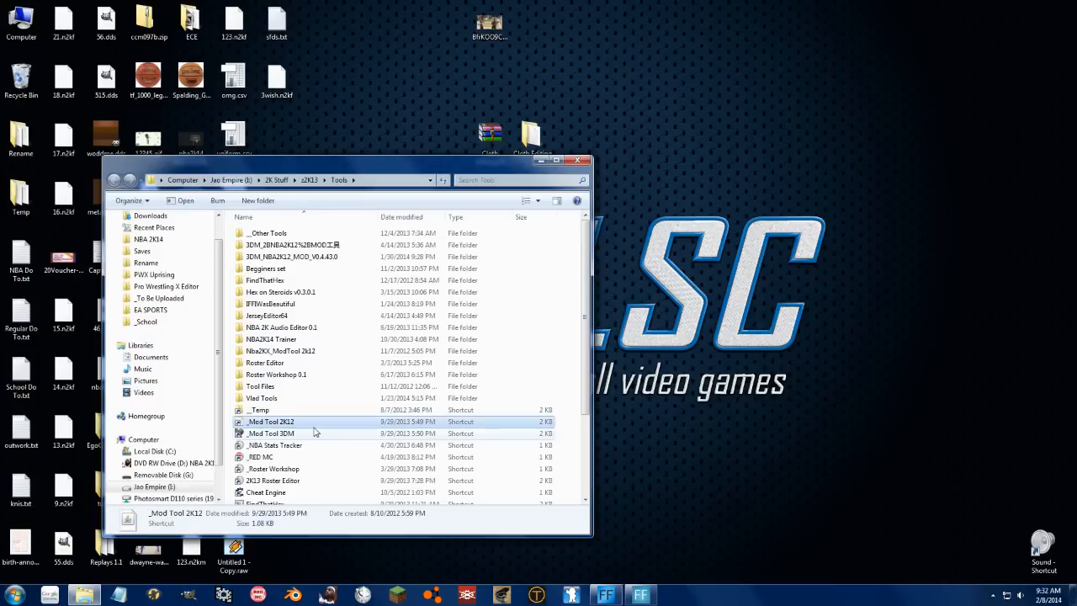
click(509, 325)
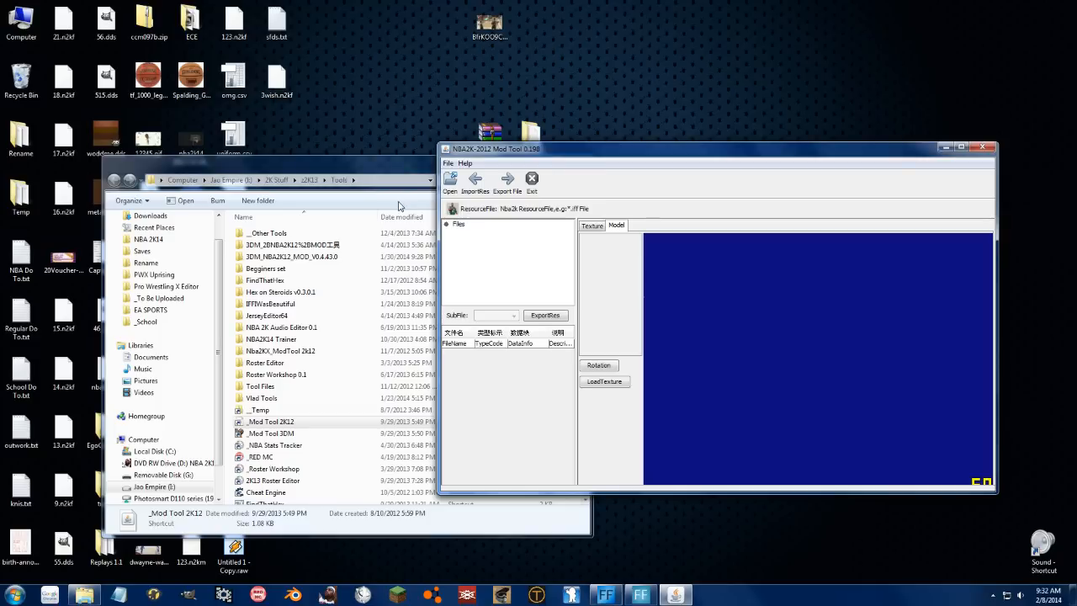
Step: Start opening a game file in the mod tool and find the cloth_u files in the NBA 2K14 folder
click(450, 181)
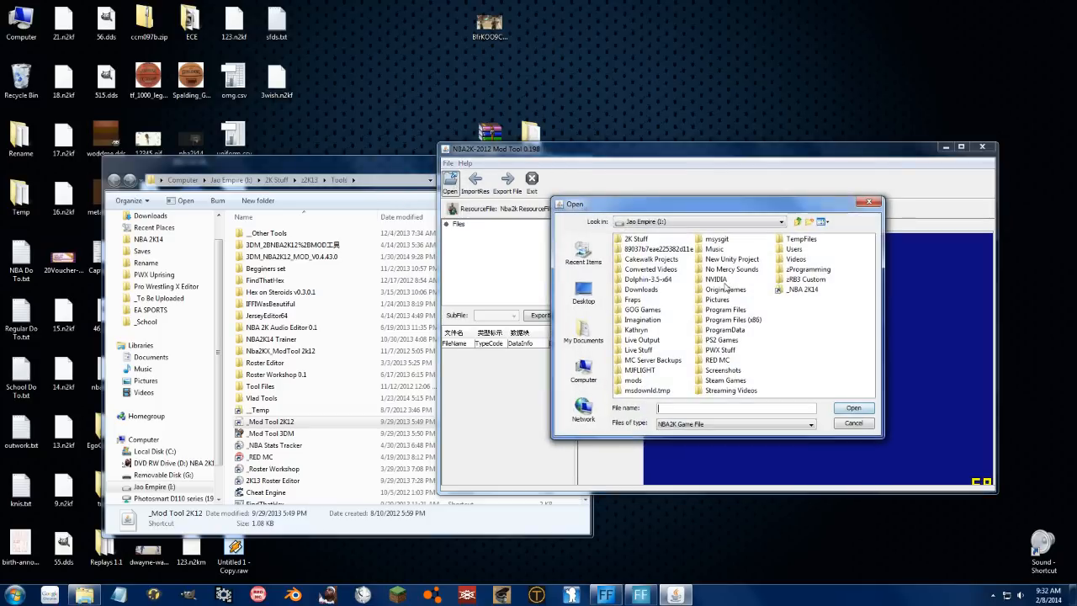
double_click(804, 290)
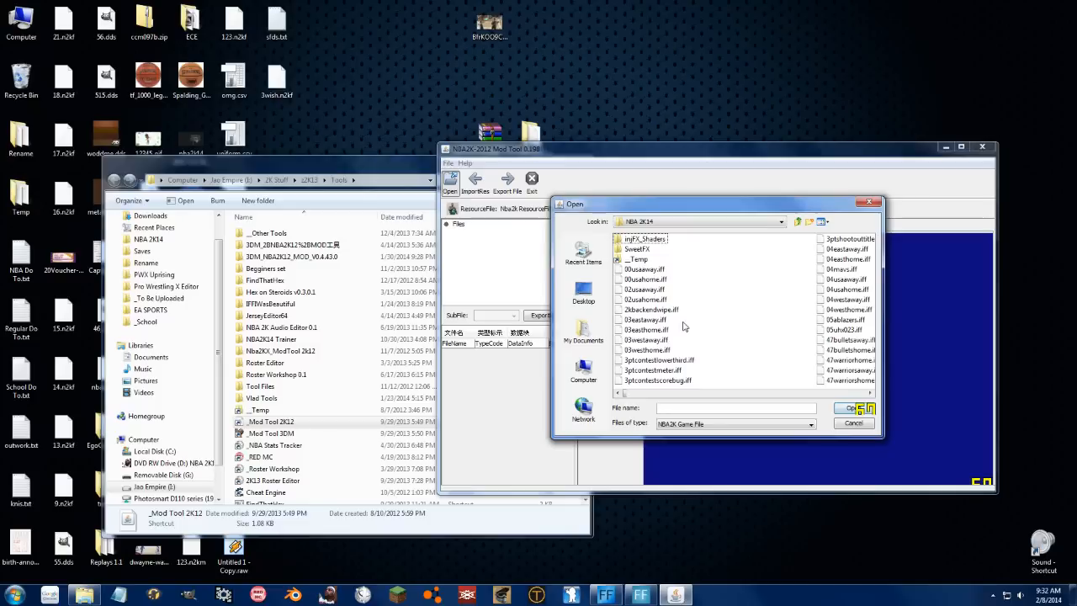
text(clo)
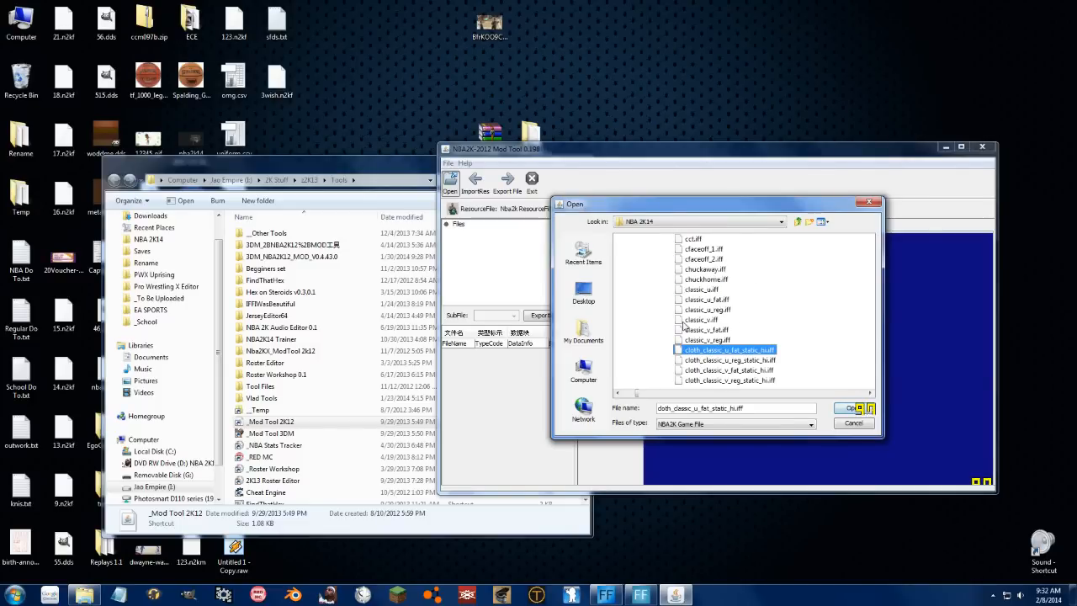
text(th_u - Copy)
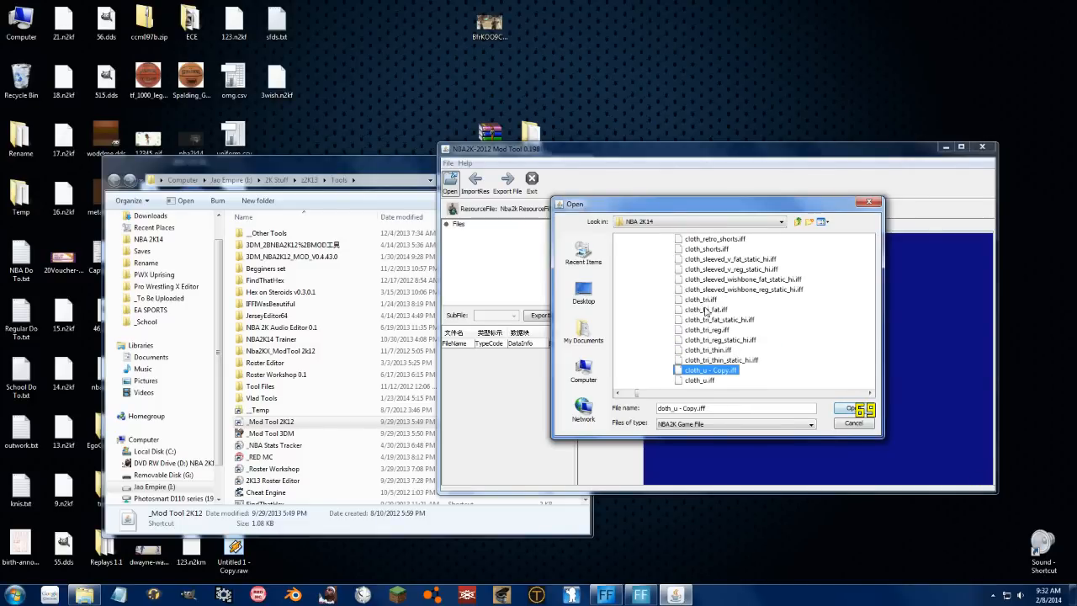
scroll(721, 296, up, 1)
scroll(722, 308, down, 1)
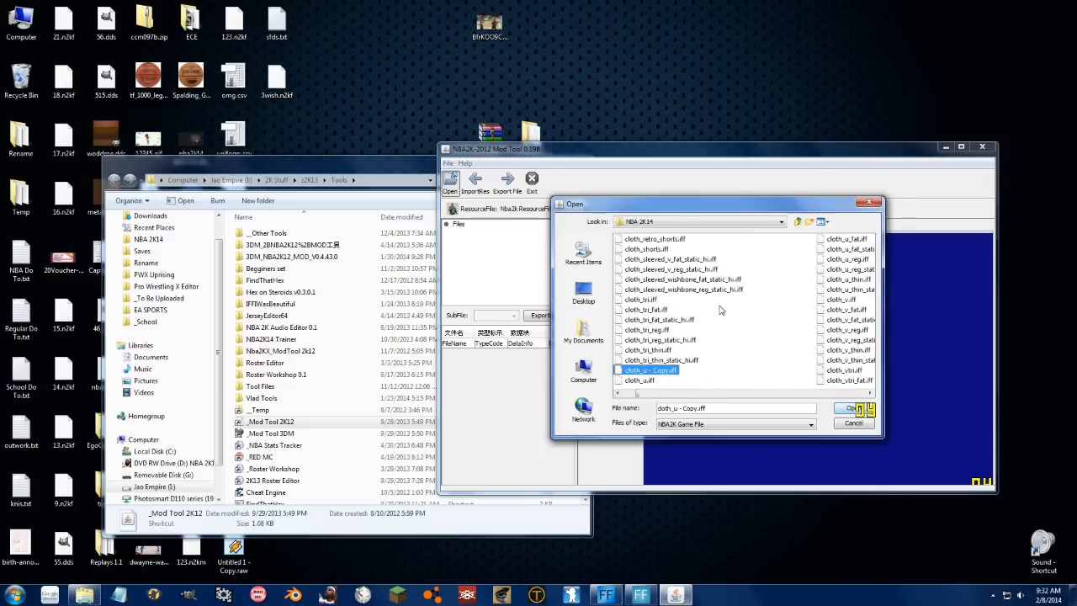
Step: Open cloth_u.iff in the mod tool and decompress it to load its data
click(653, 381)
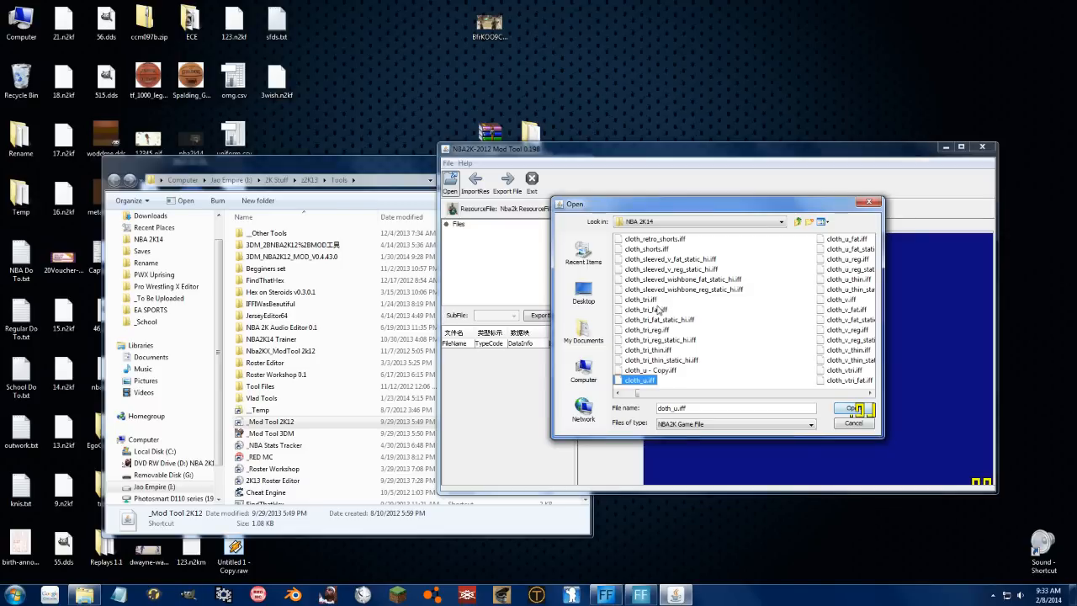
click(647, 371)
click(647, 381)
click(850, 409)
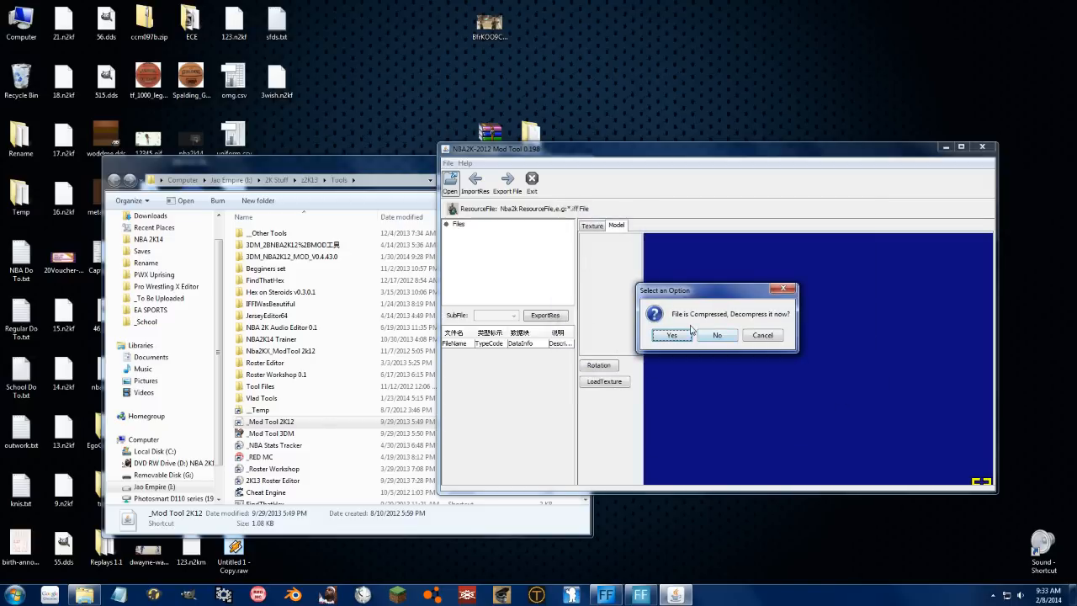
click(672, 335)
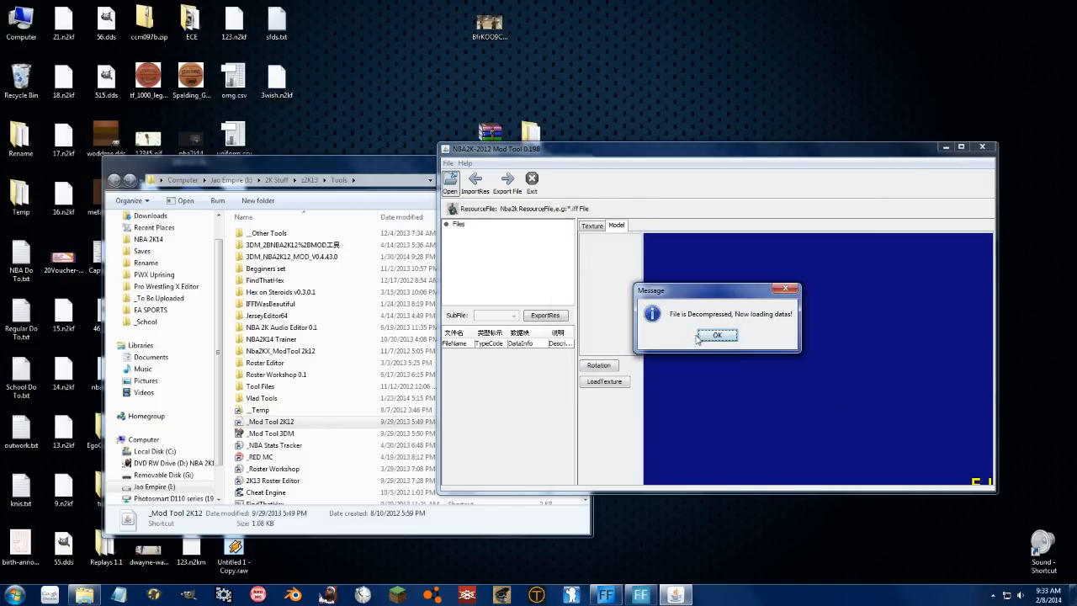
click(716, 335)
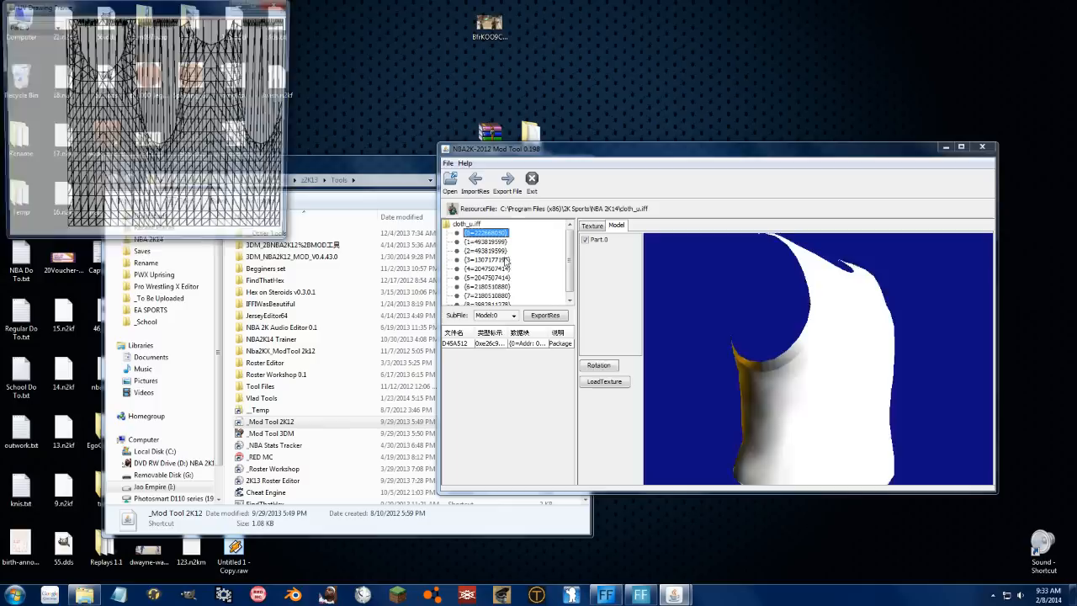
Step: Preview the first few entries of cloth_u.iff and return to the jersey model in entry 0
click(506, 260)
click(498, 251)
click(492, 243)
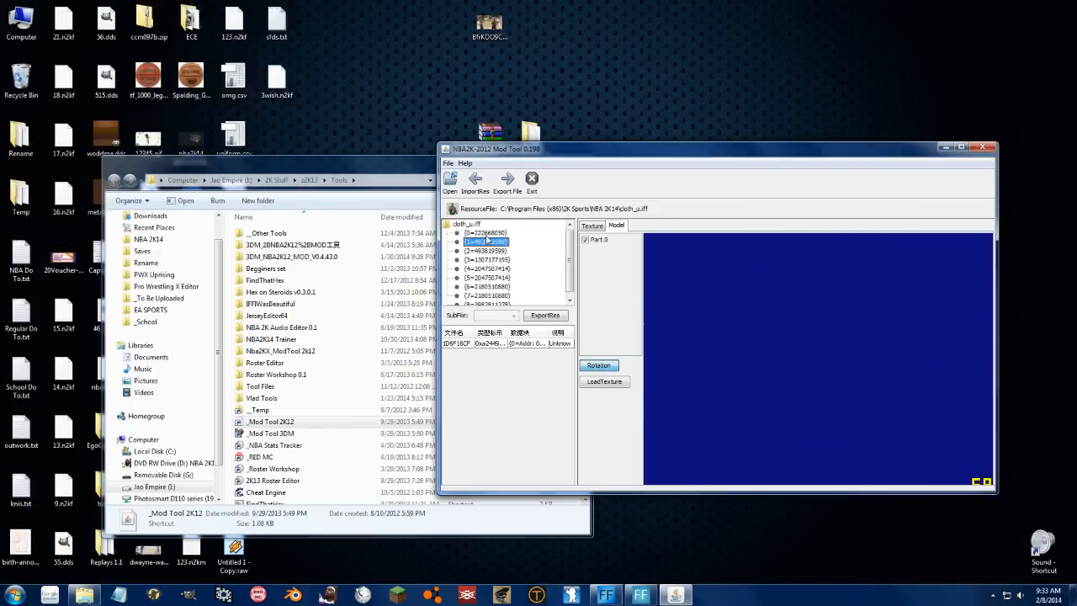
click(487, 234)
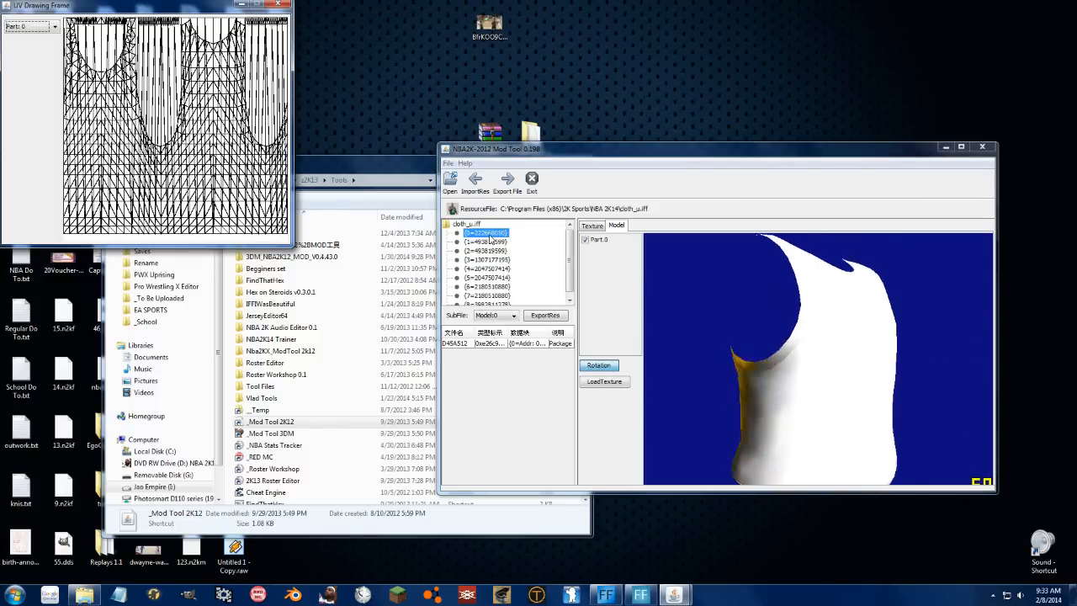
click(488, 250)
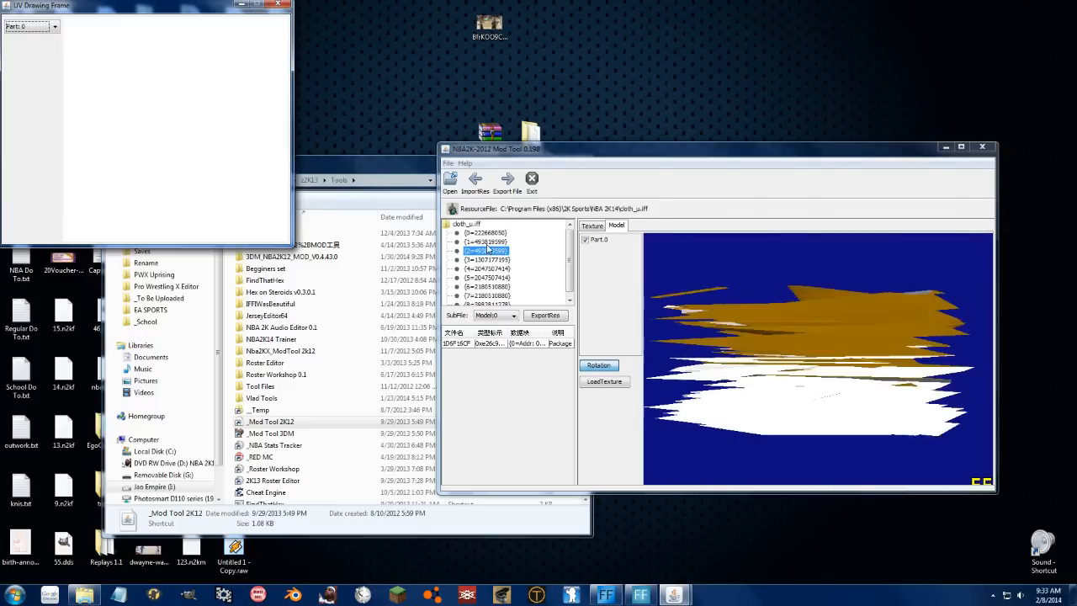
click(487, 233)
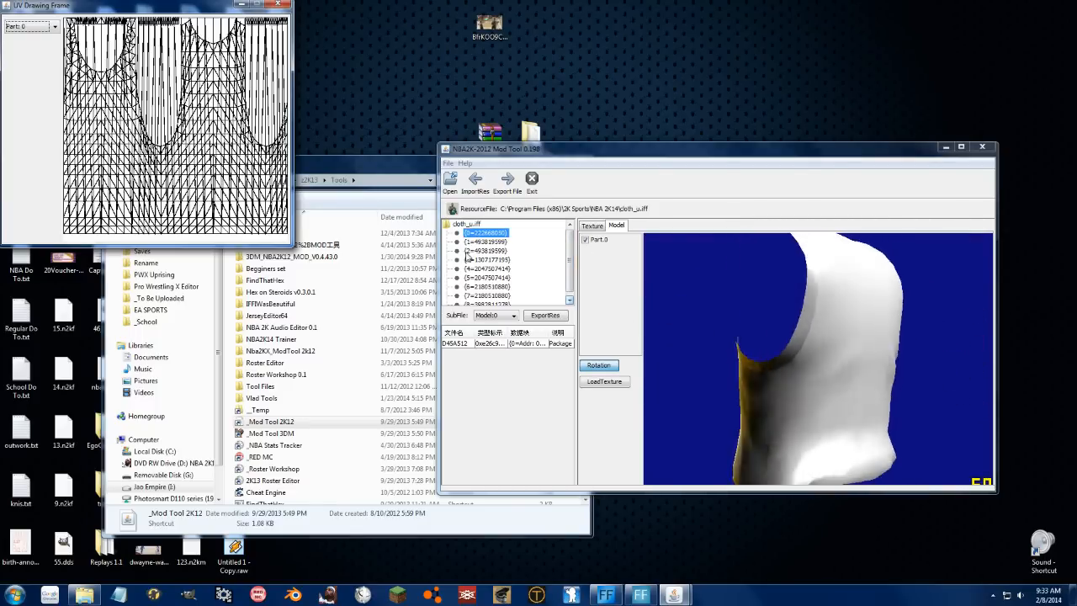
Step: Preview entries 2 and 1 of cloth_u.iff and exit the mod tool
click(478, 251)
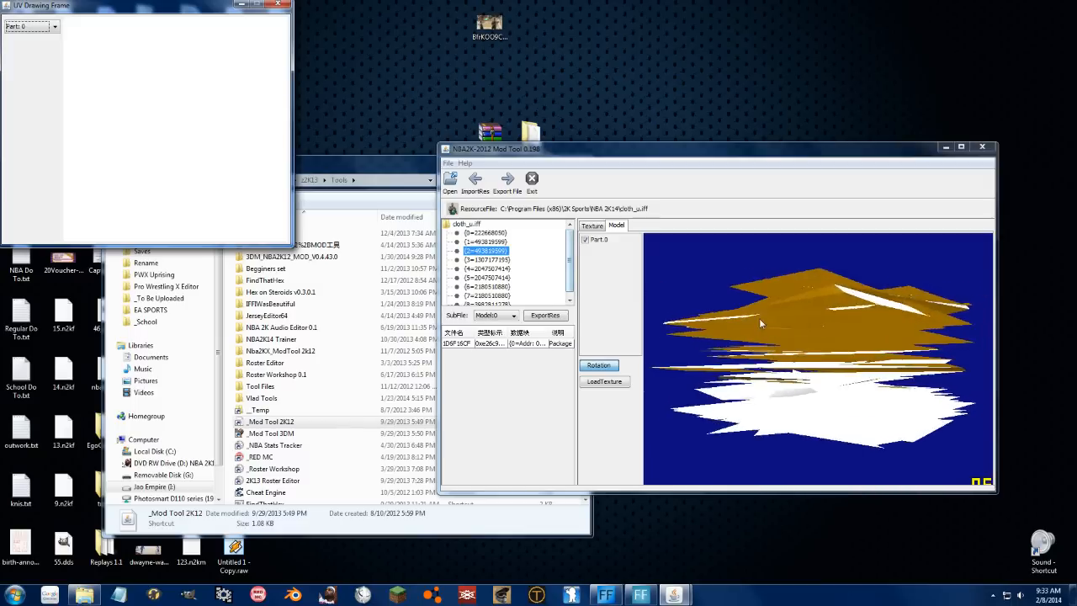
click(473, 242)
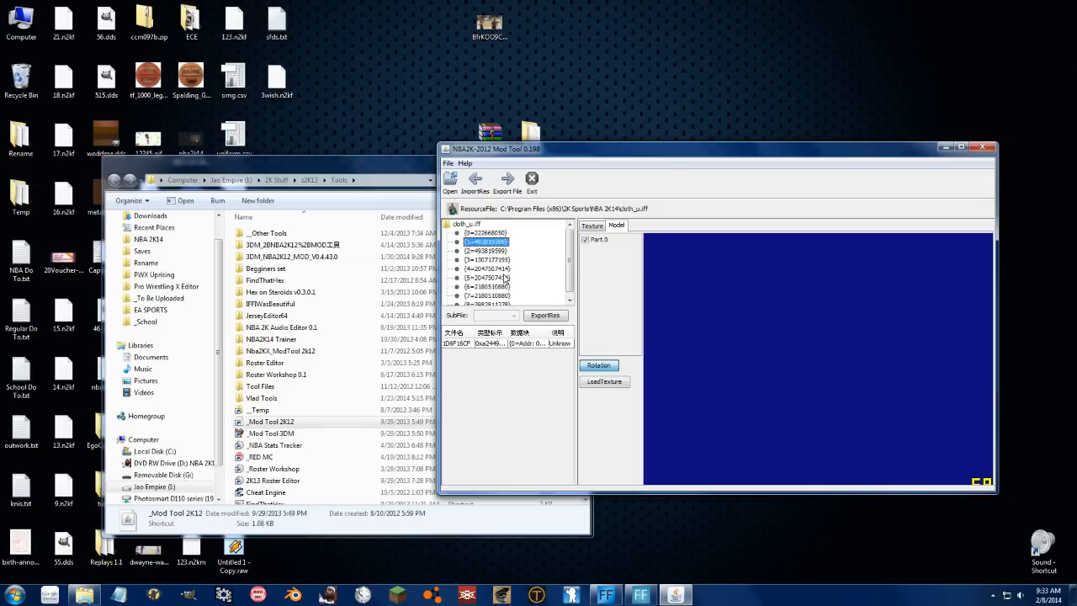
click(533, 183)
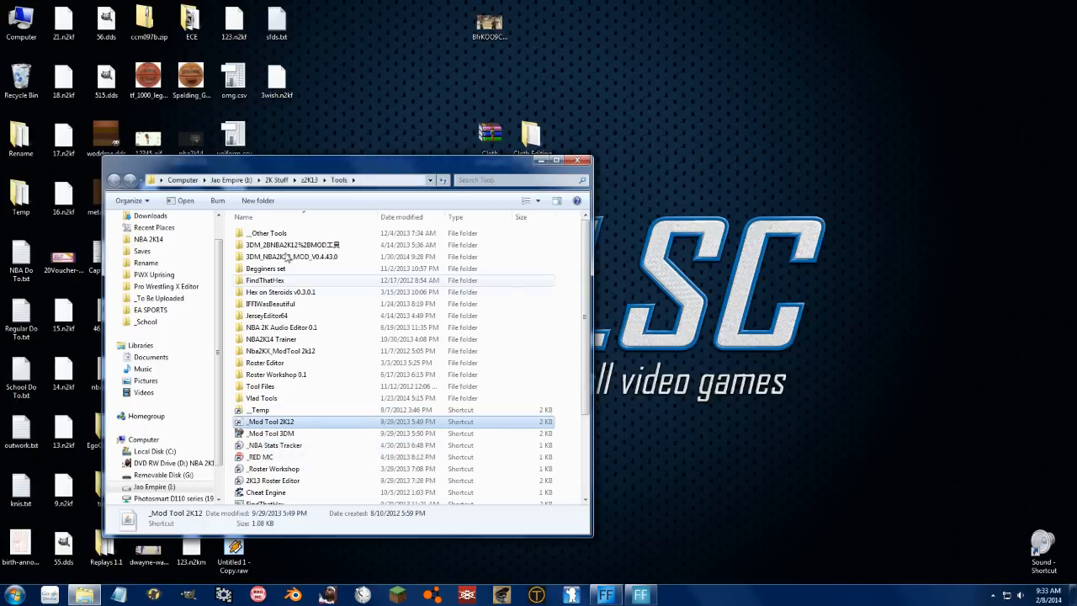
Step: Launch HexOnSteroids from the Tools folder and load the U Regular profile from the Cloth group
scroll(295, 471, down, 2)
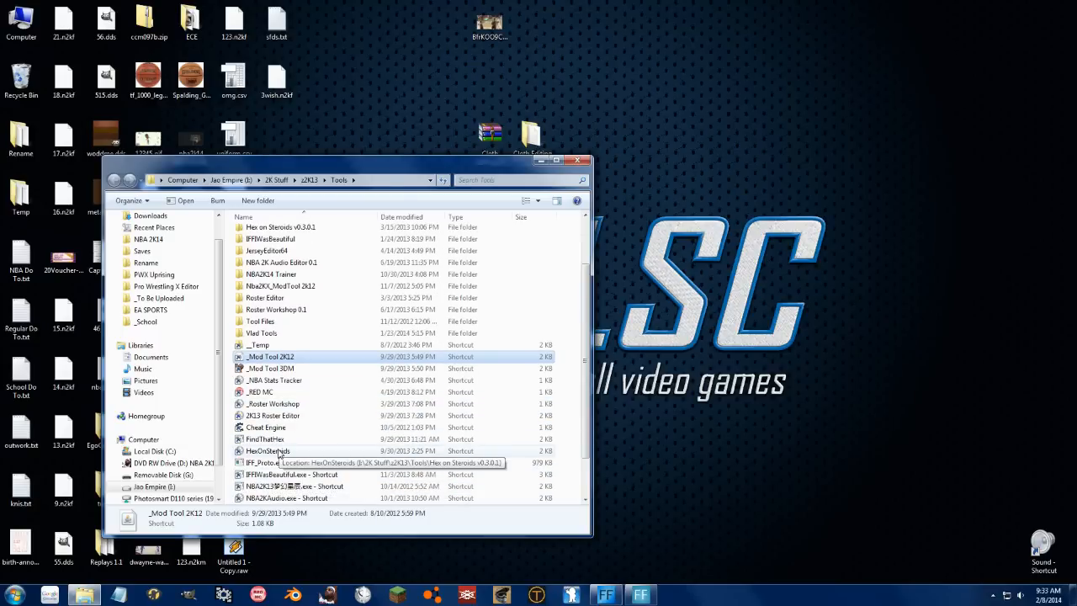
double_click(280, 454)
click(280, 167)
mouse_move(287, 178)
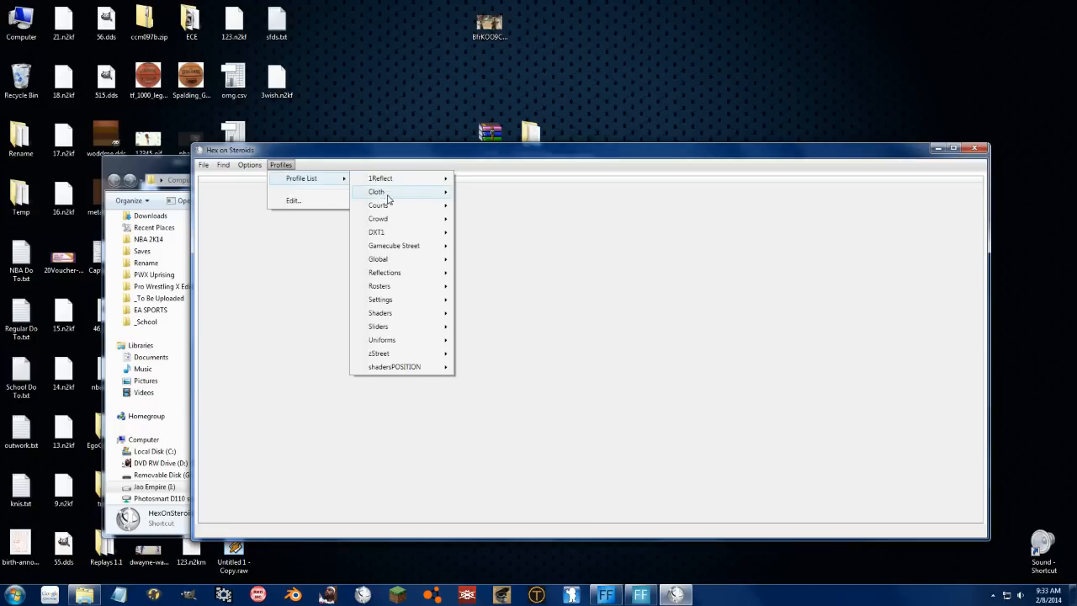
mouse_move(383, 194)
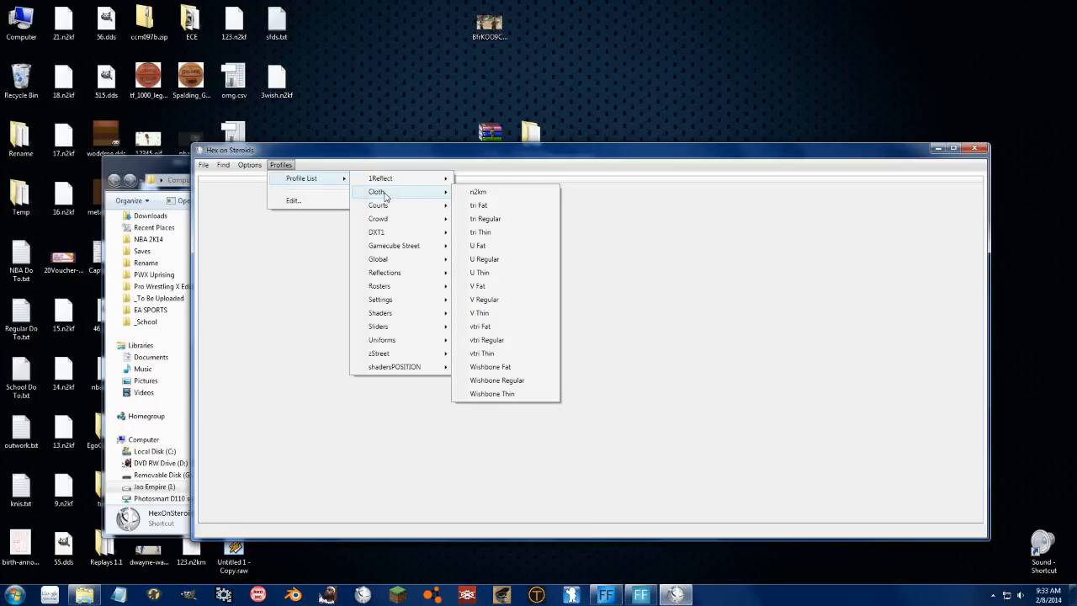
click(497, 260)
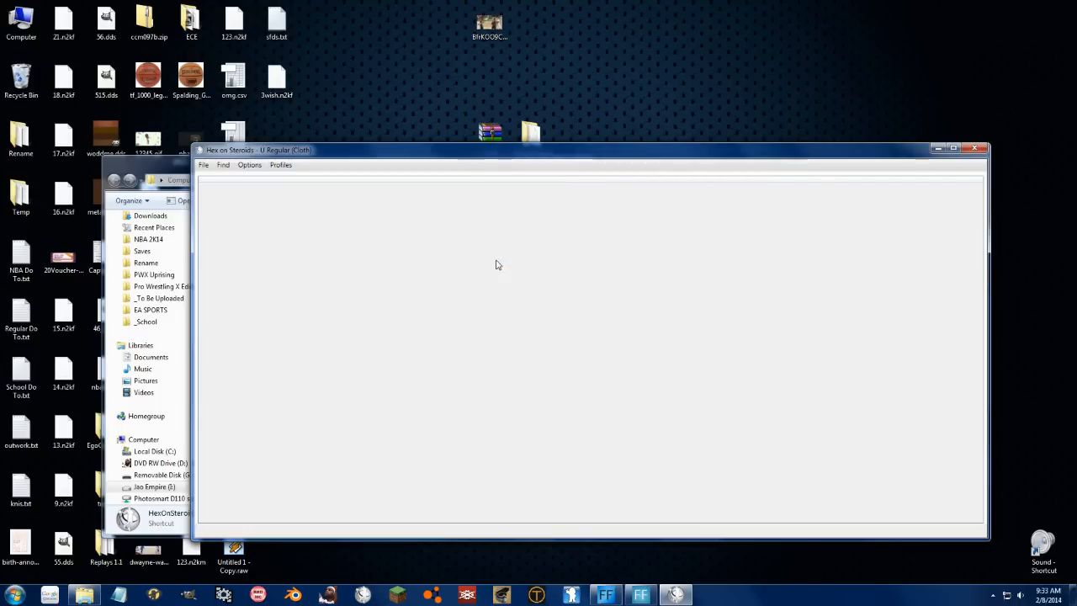
Step: Open cloth_u.iff from the NBA 2K14 folder with the U Regular profile
click(203, 165)
click(218, 179)
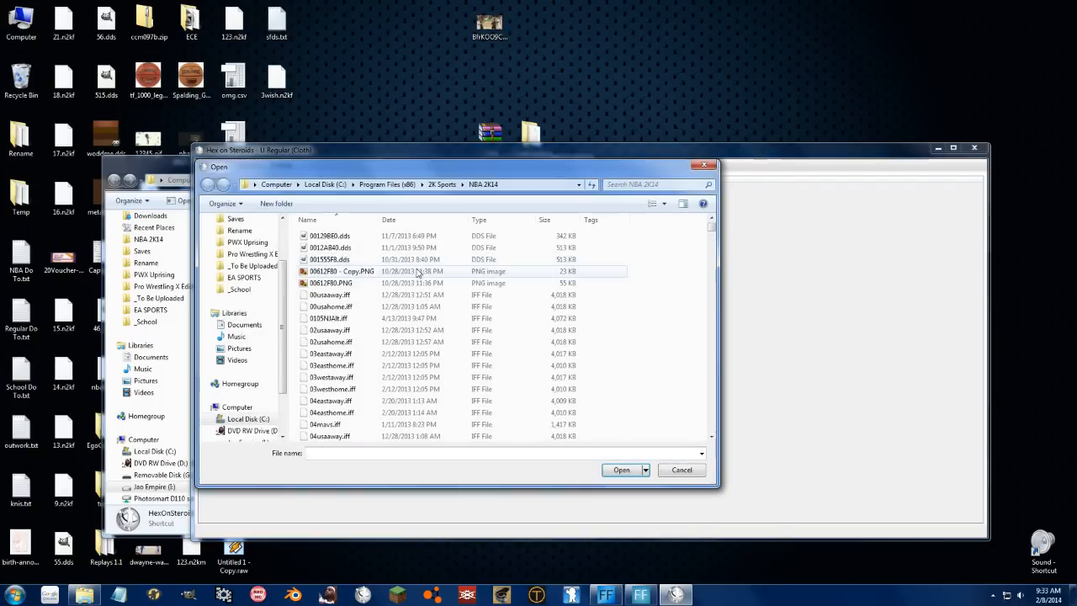
click(374, 284)
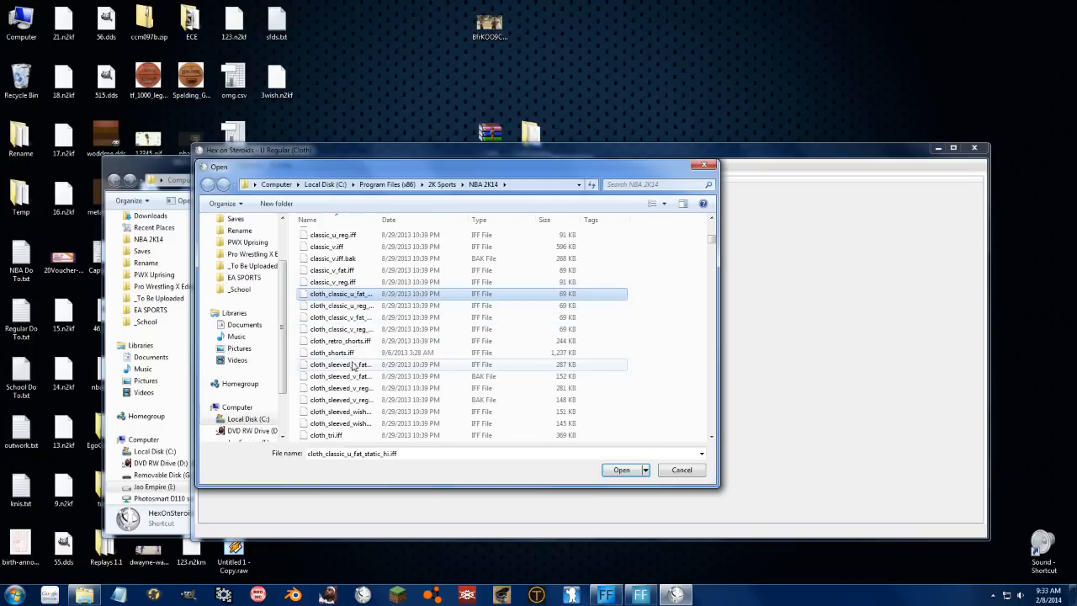
scroll(352, 381, down, 3)
scroll(350, 380, down, 1)
click(328, 318)
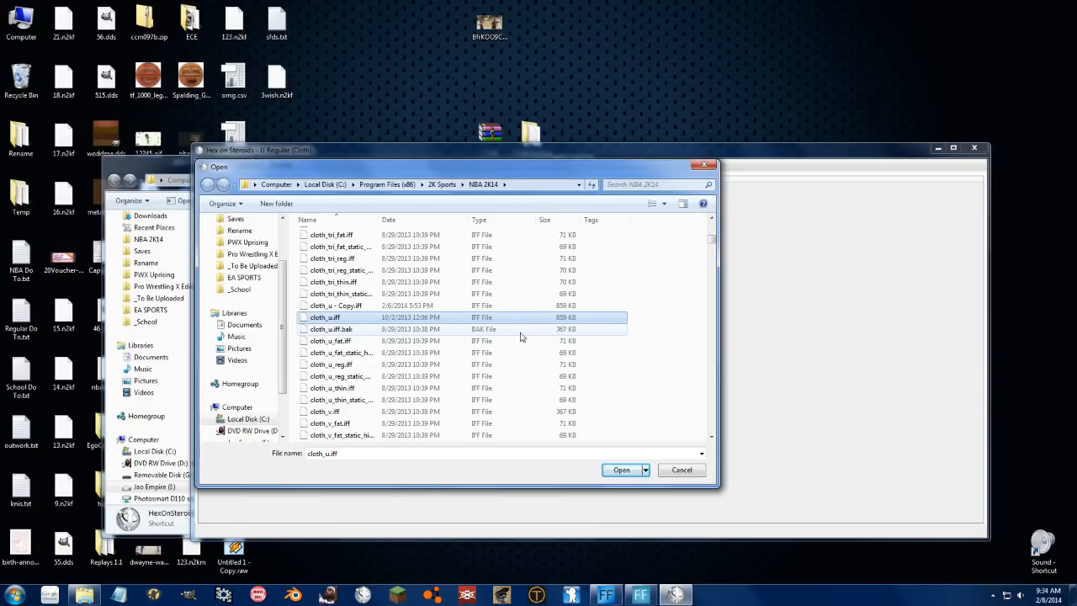
click(620, 470)
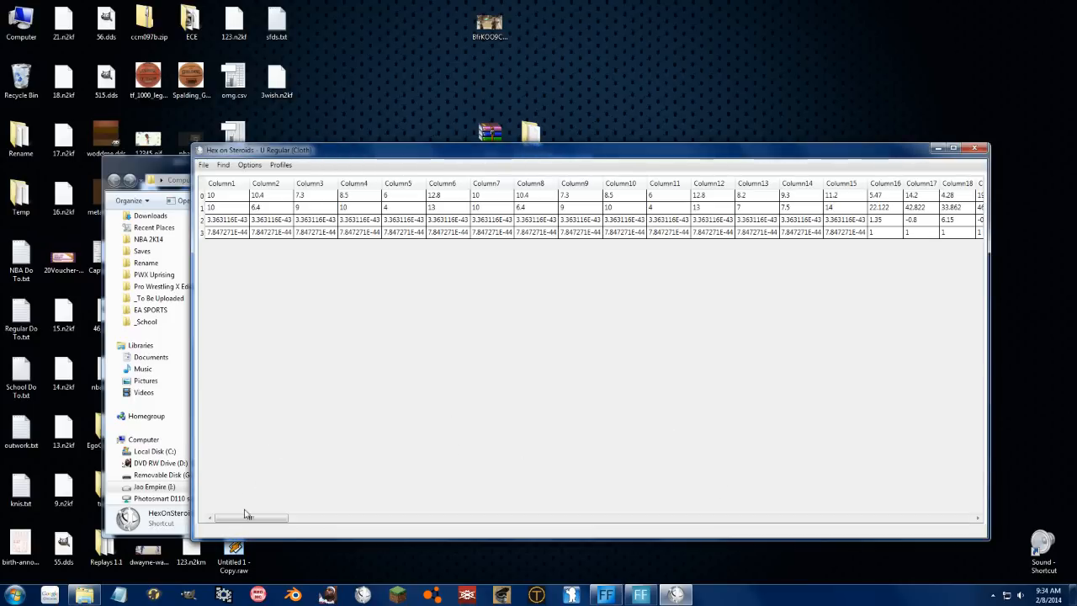
Step: Select rows 0 to 2 from Column1 through Column663 and copy their values without headers
drag(244, 515, 992, 507)
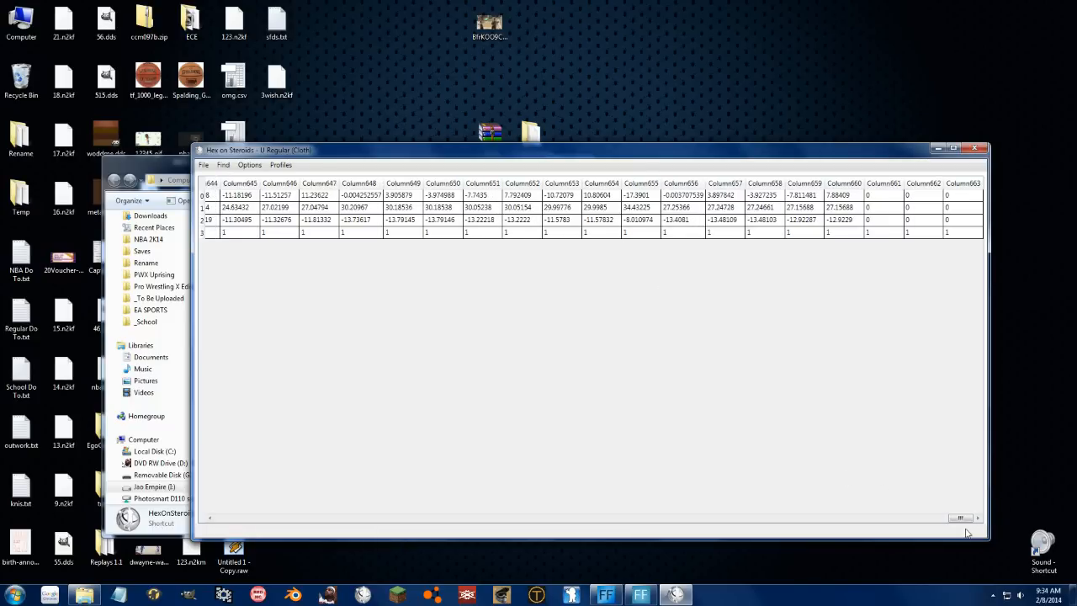
drag(960, 518, 226, 504)
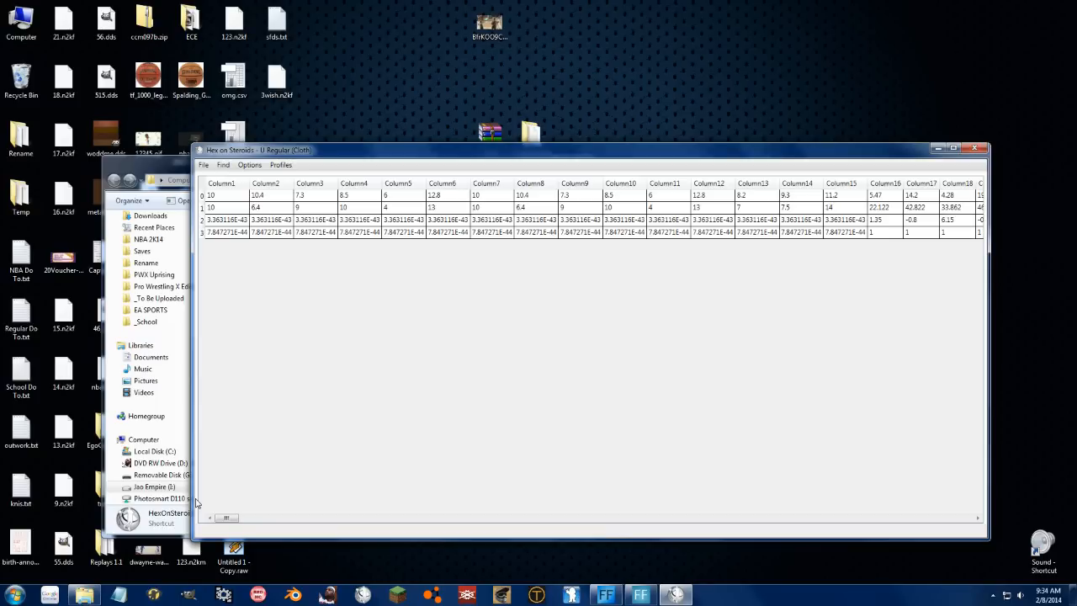
click(231, 196)
drag(226, 521, 1006, 496)
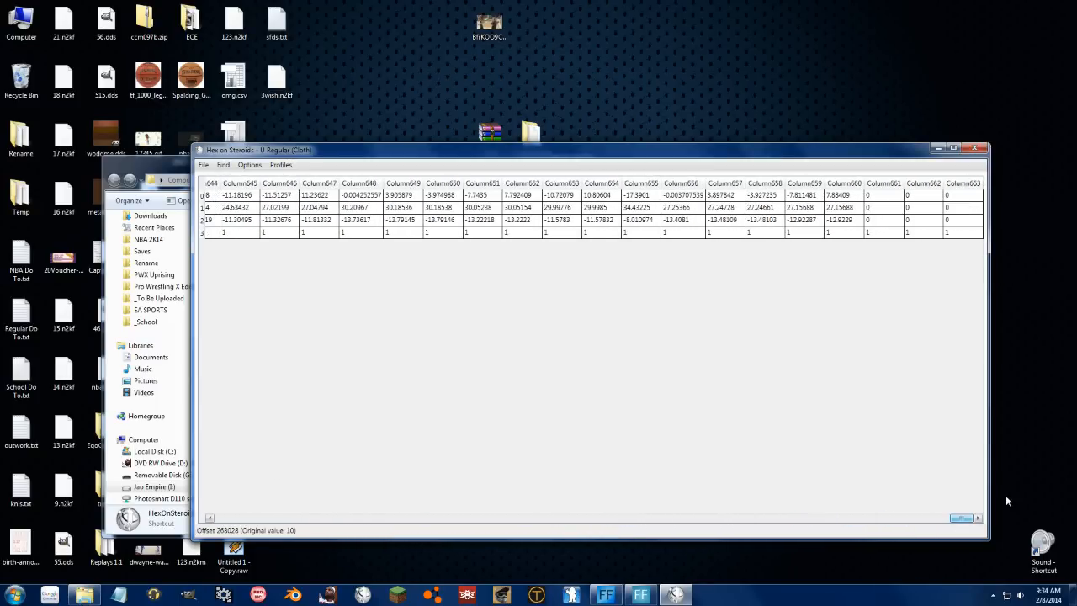
shift+click(963, 222)
click(249, 165)
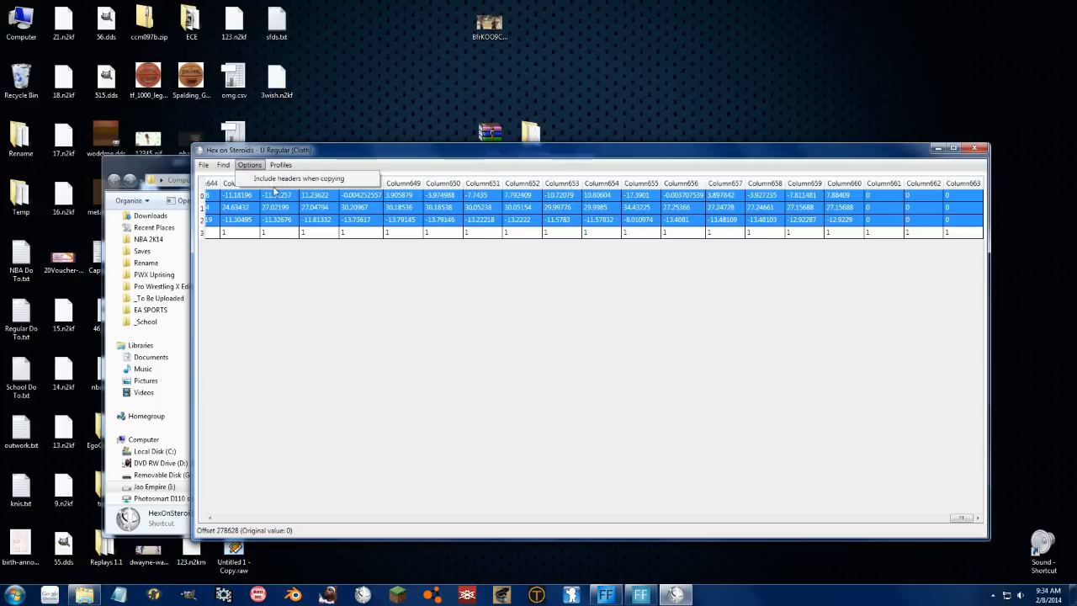
click(289, 180)
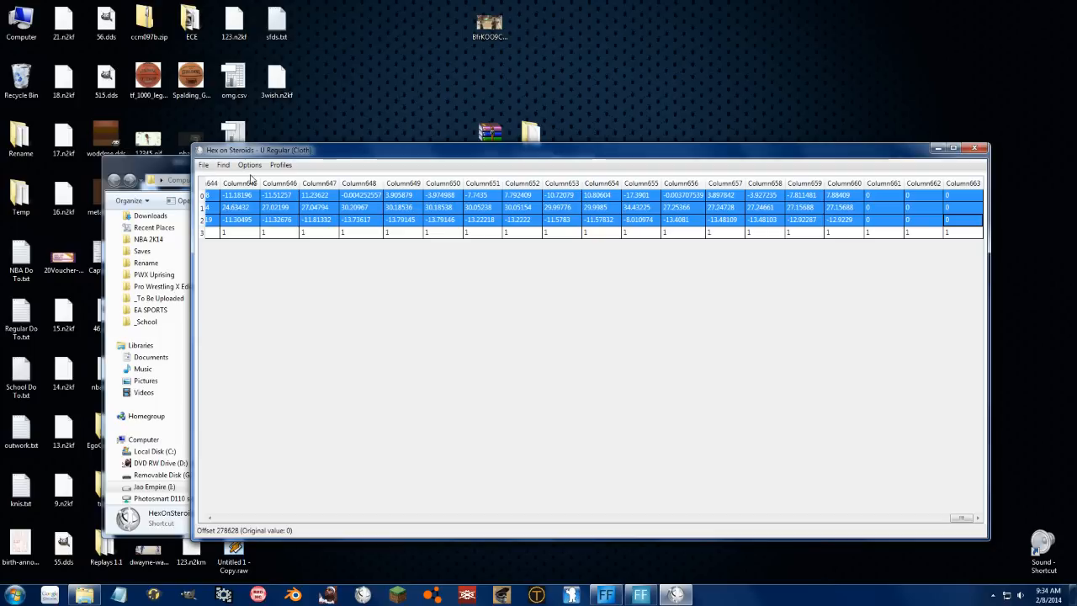
Step: Switch to the n2km profile in the Cloth group
click(281, 164)
mouse_move(312, 178)
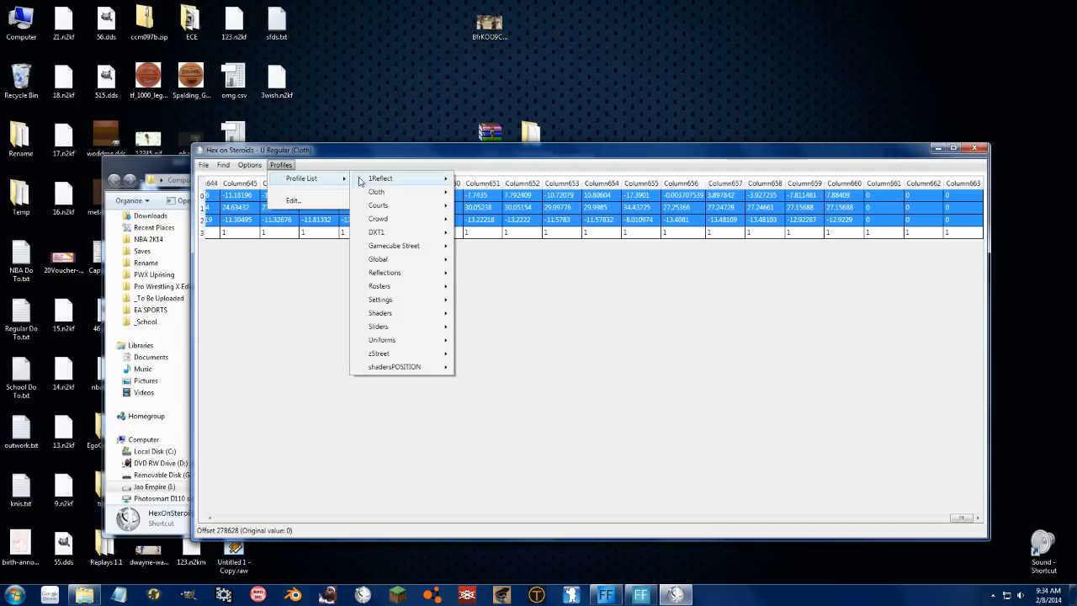
mouse_move(404, 199)
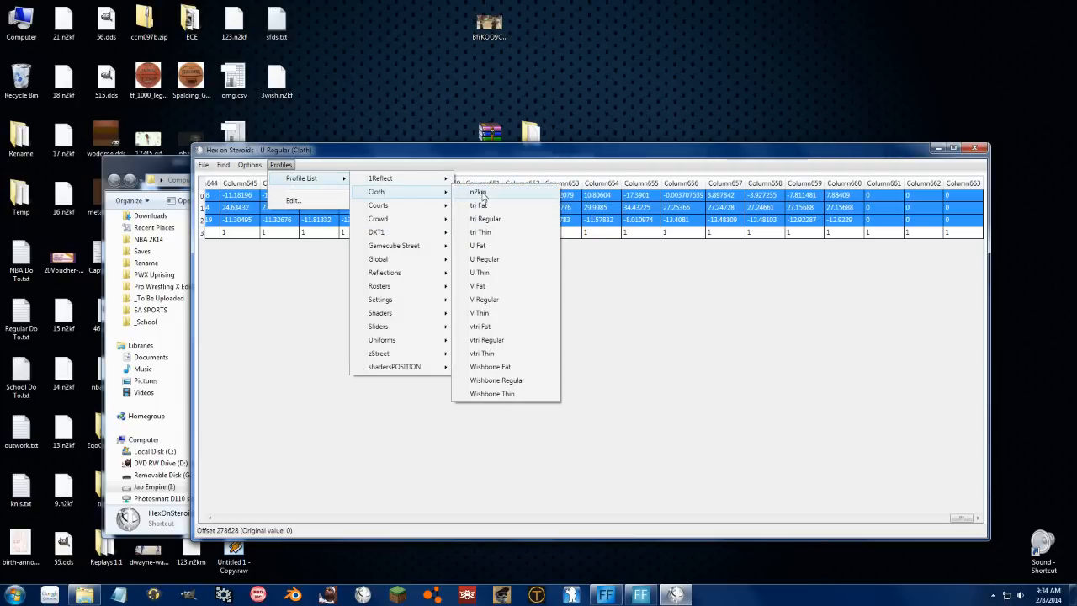
click(479, 193)
click(588, 336)
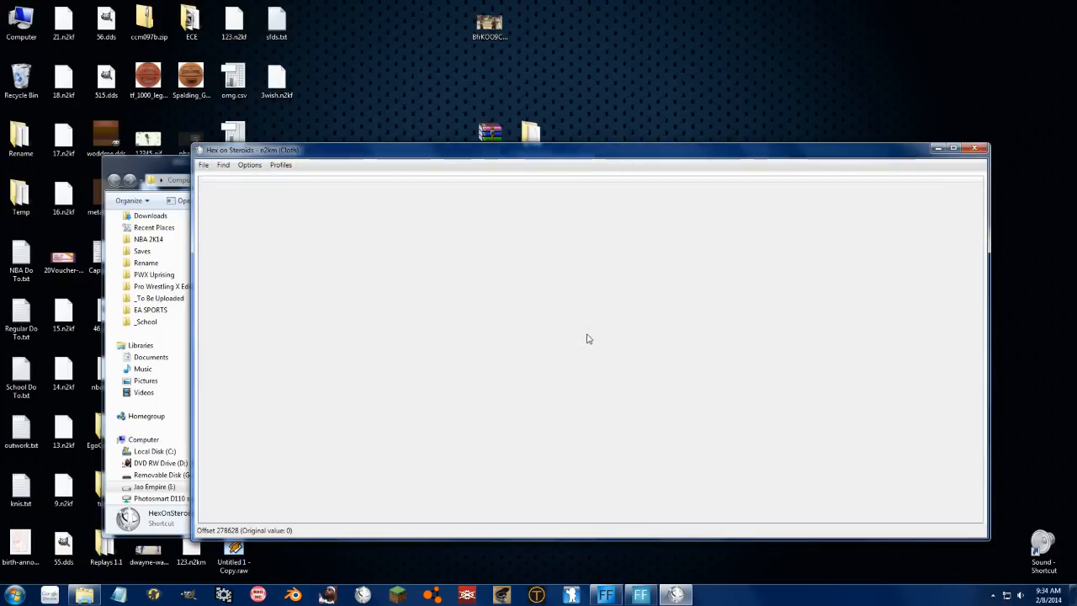
Step: Open ClothImport.n2km from Blender's Temp folder, reached through the __Temp shortcut in the NBA 2K14 folder
click(204, 166)
click(207, 178)
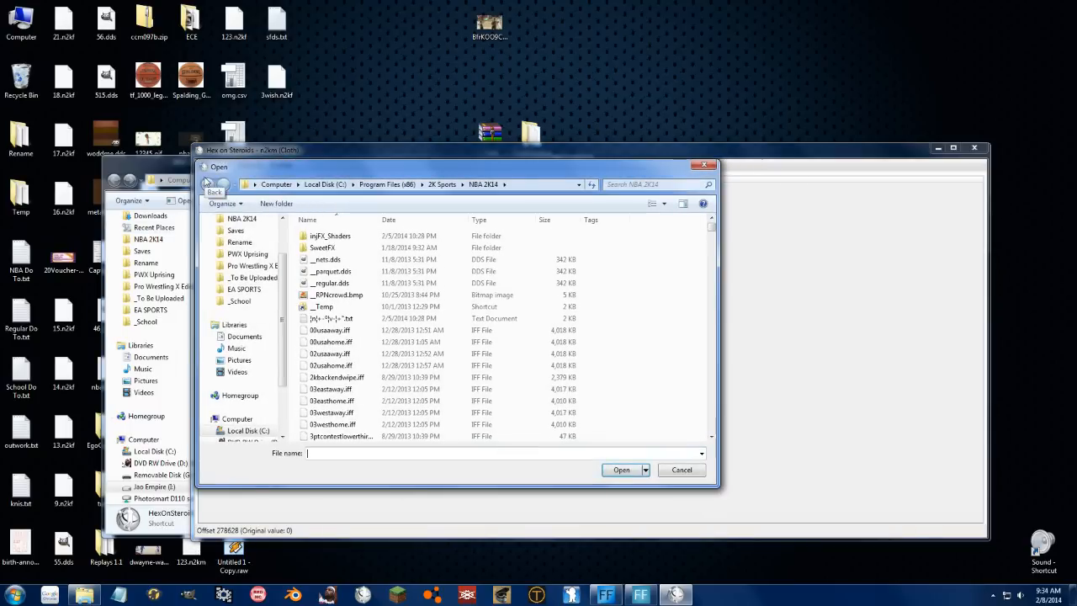
double_click(319, 307)
drag(711, 253, 711, 381)
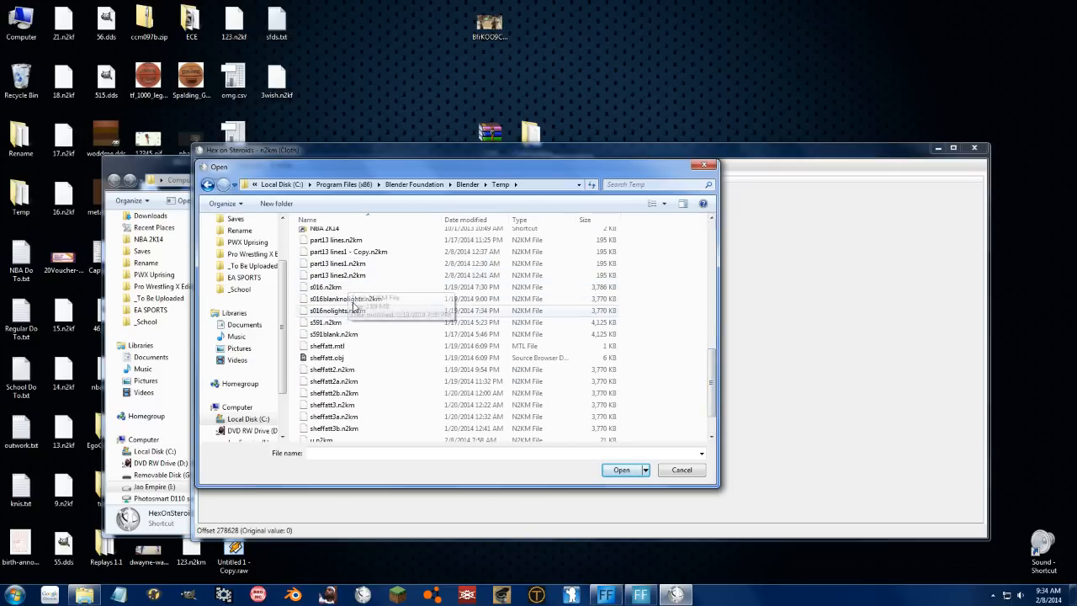
click(352, 299)
scroll(356, 301, up, 2)
scroll(356, 300, up, 1)
click(337, 279)
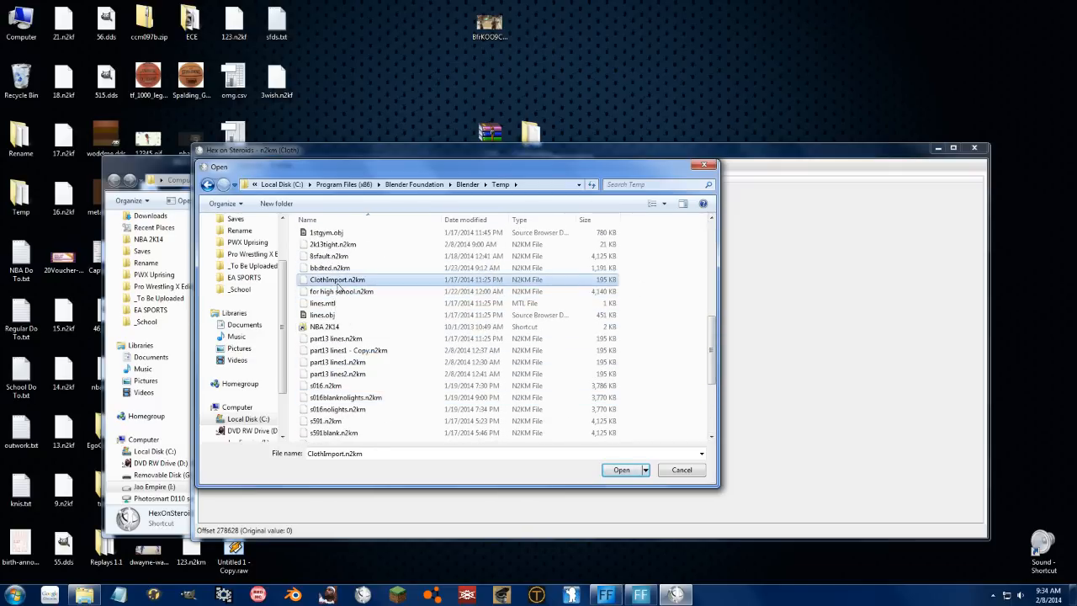
click(622, 470)
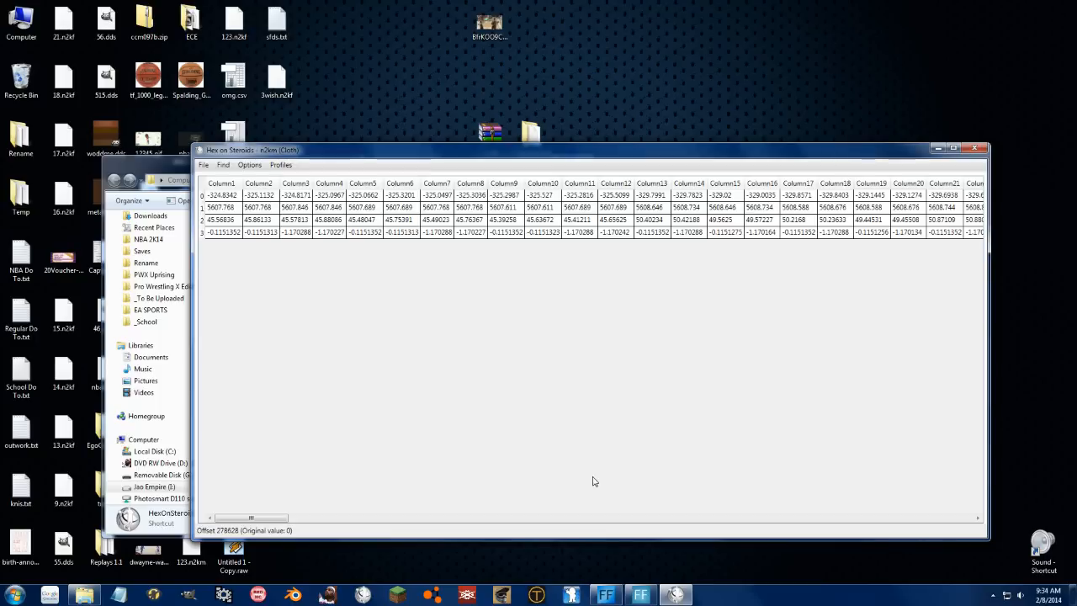
Step: Paste the copied cloth values into the n2km data, starting at row 0 of Column1
mouse_move(243, 524)
mouse_down()
mouse_move(941, 518)
mouse_move(229, 522)
mouse_up()
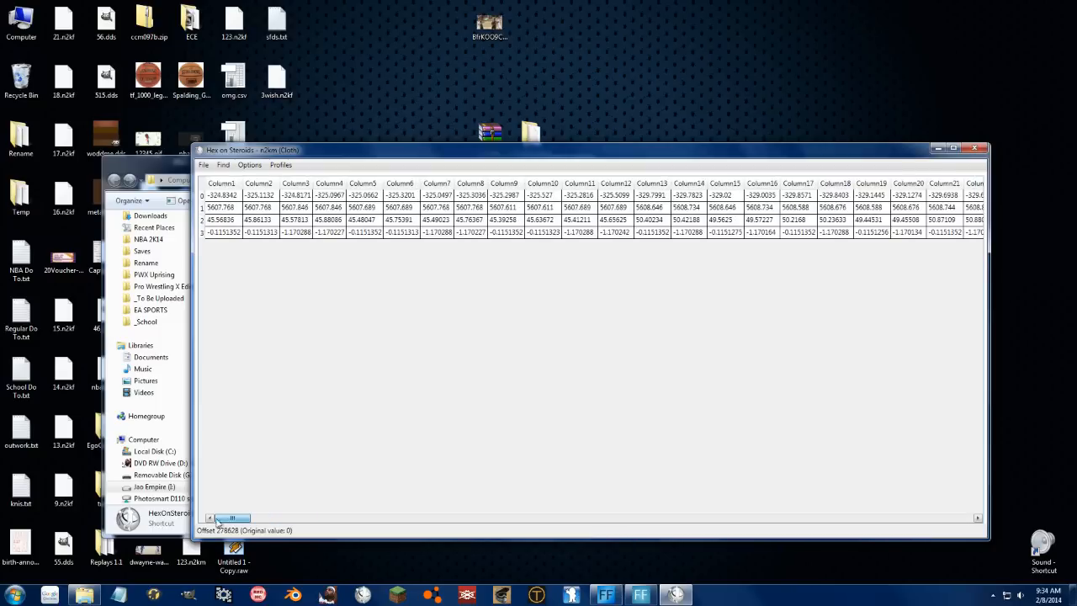
click(214, 199)
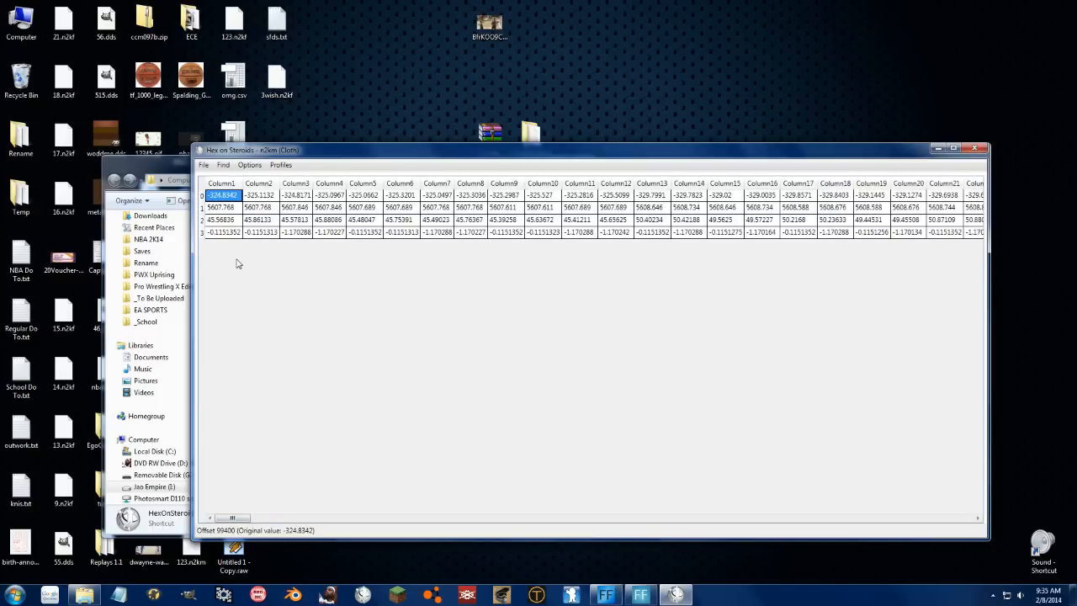
key(ctrl+v)
drag(239, 525, 368, 413)
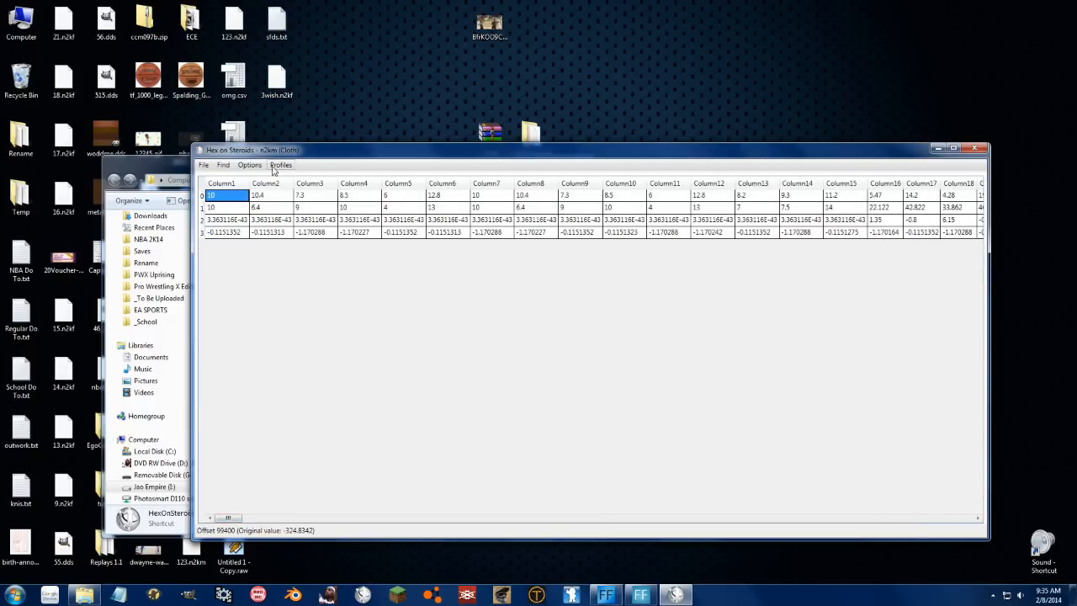
Step: Save the edited data as ClothImport.n2km in Blender's Temp folder, replacing the existing file
click(203, 165)
click(220, 194)
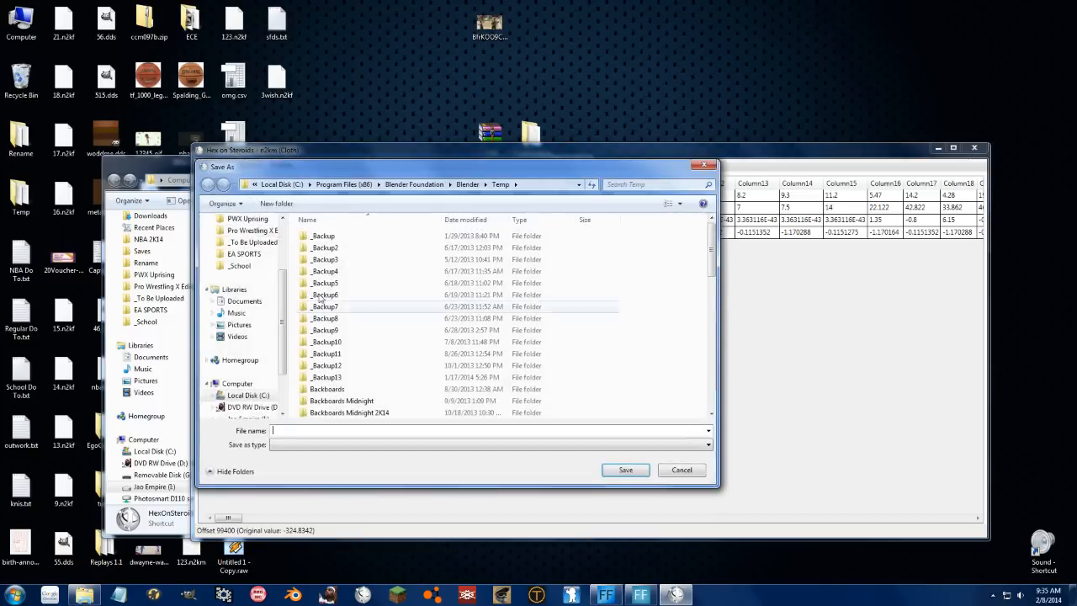
scroll(562, 329, down, 8)
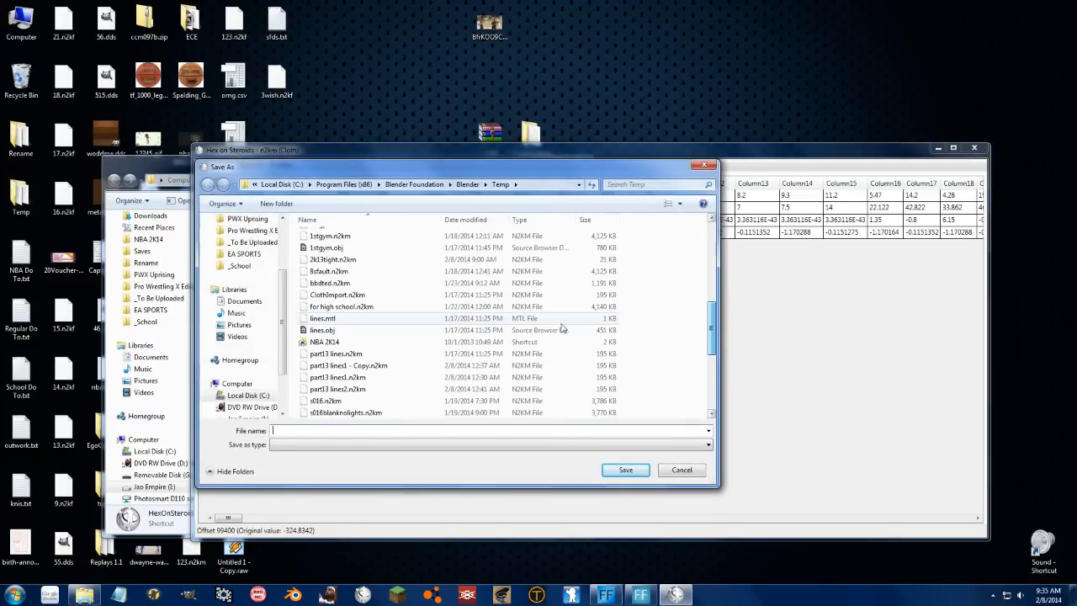
click(337, 295)
click(619, 465)
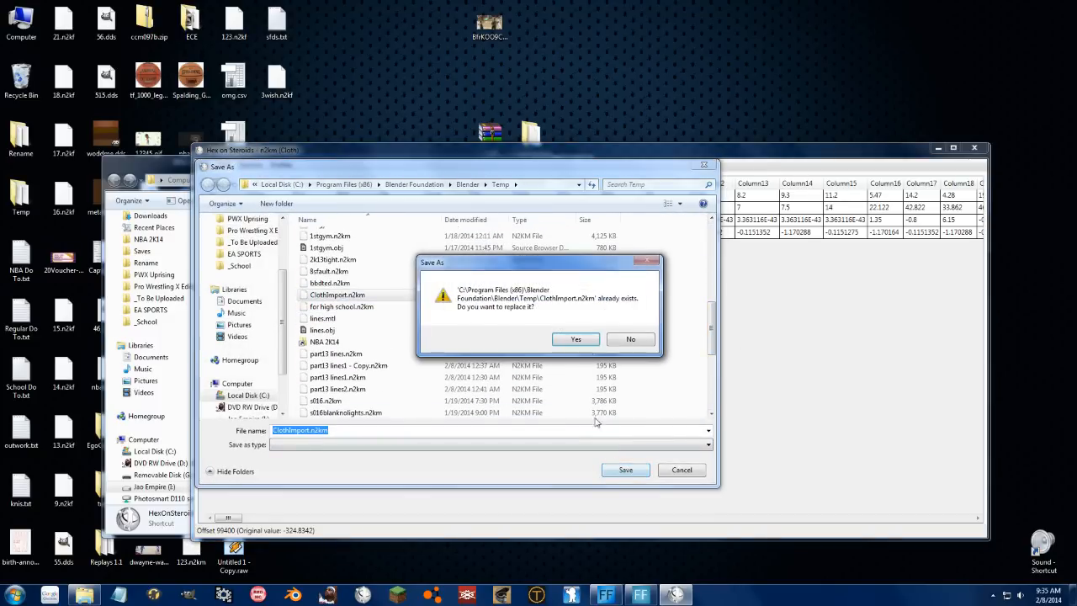
click(576, 340)
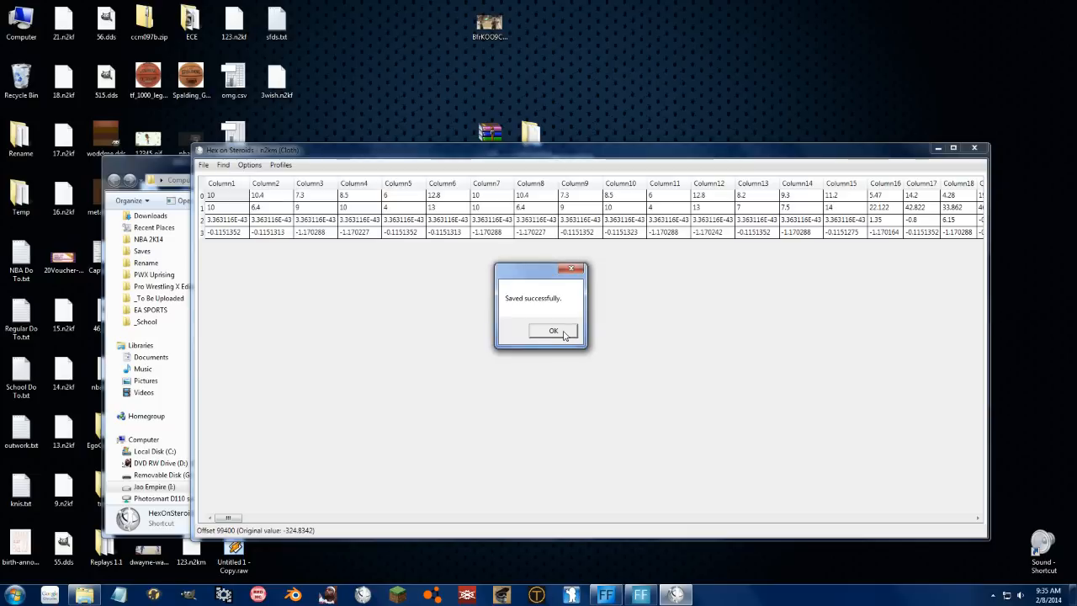
click(553, 331)
Step: Switch to Blender and import ClothImport.n2km from the Temp folder with the N2K MDD importer
click(293, 594)
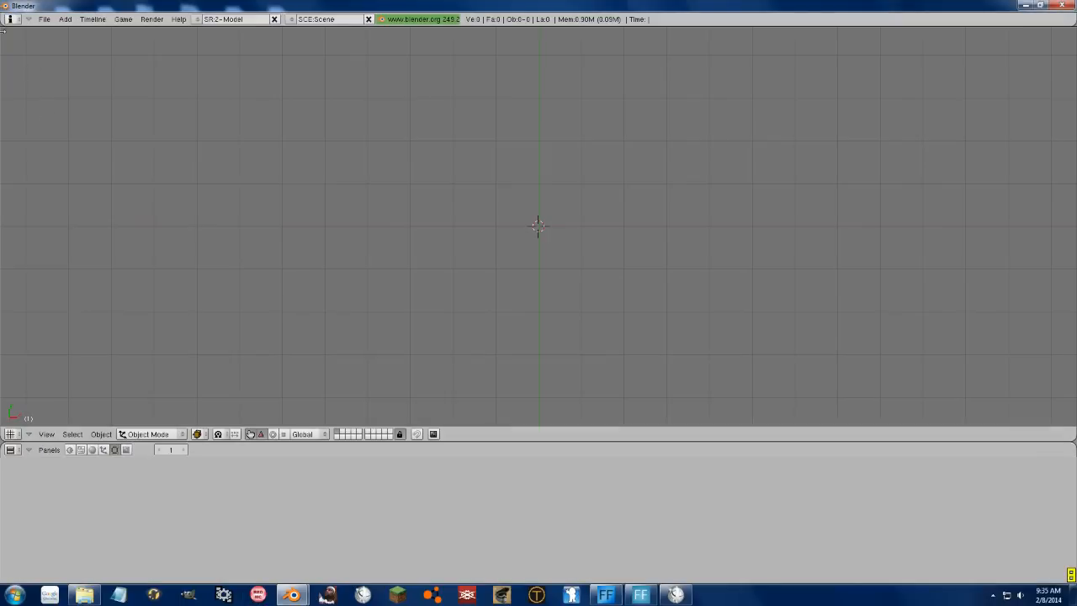
click(45, 19)
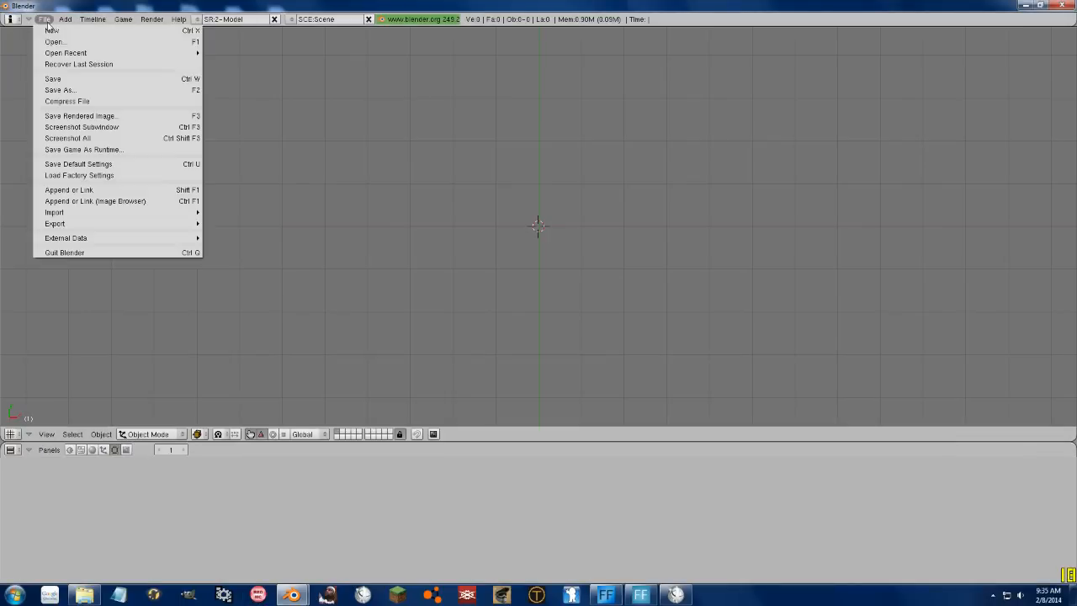
mouse_move(76, 215)
click(257, 331)
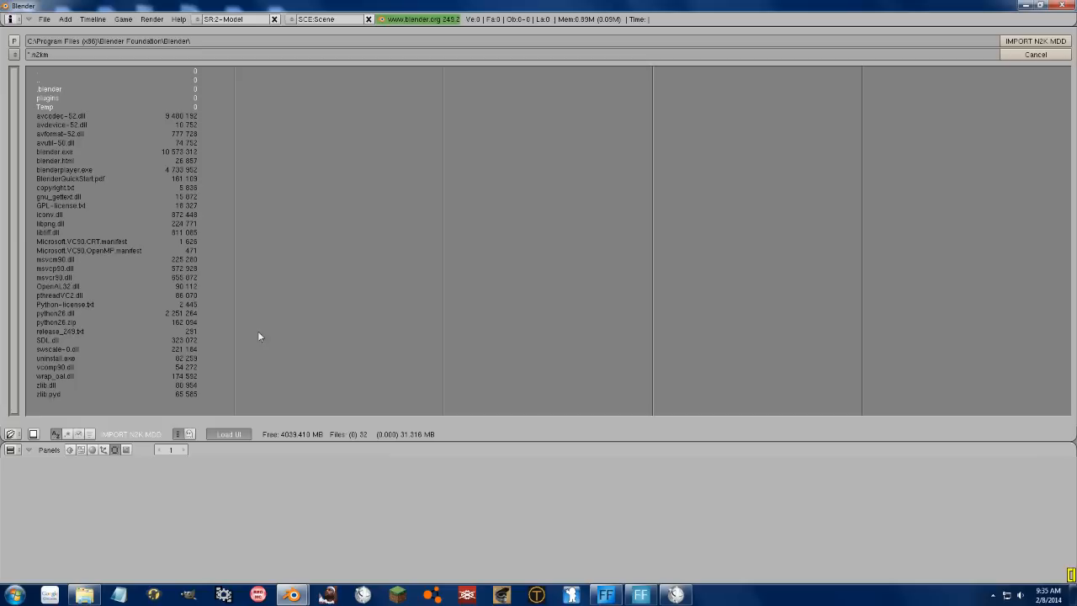
click(81, 107)
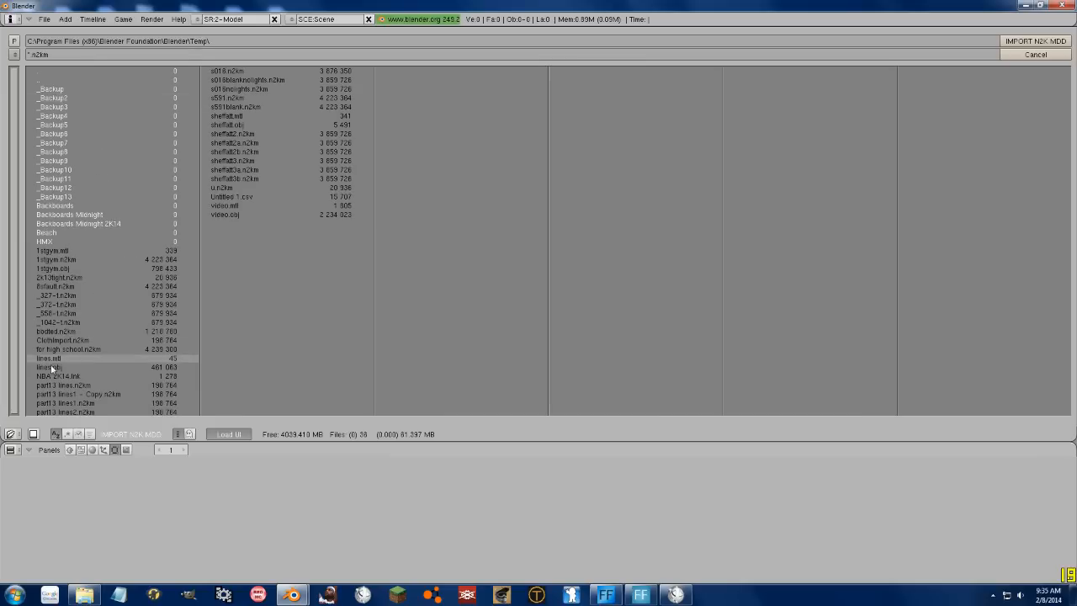
click(1026, 42)
scroll(446, 234, down, 17)
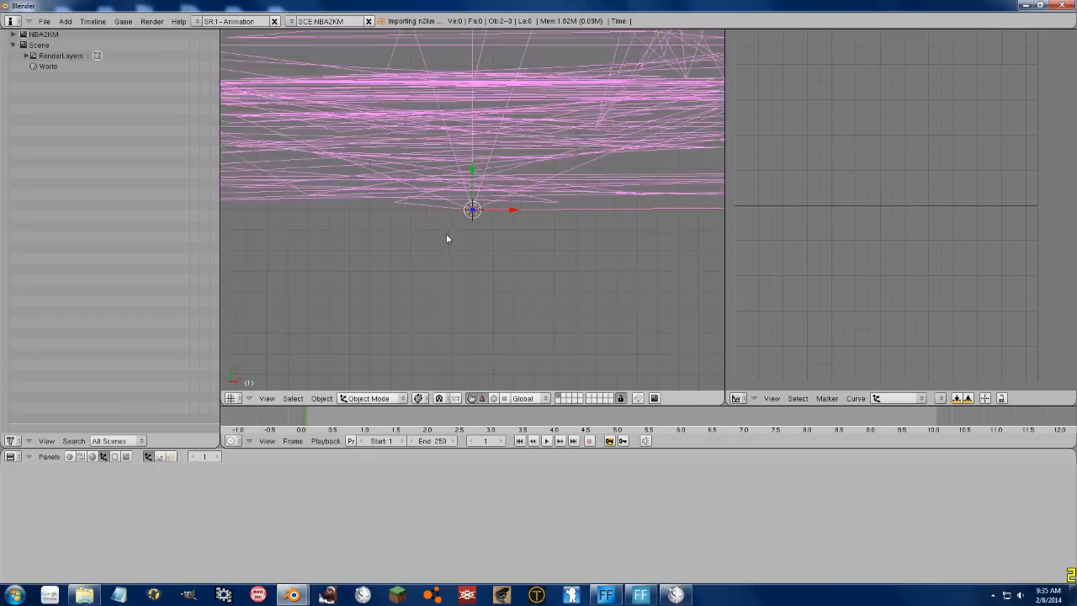
Step: Select the imported cloth mesh, enter Edit Mode and deselect all of its vertices
middle_drag(449, 236, 351, 170)
scroll(351, 171, up, 6)
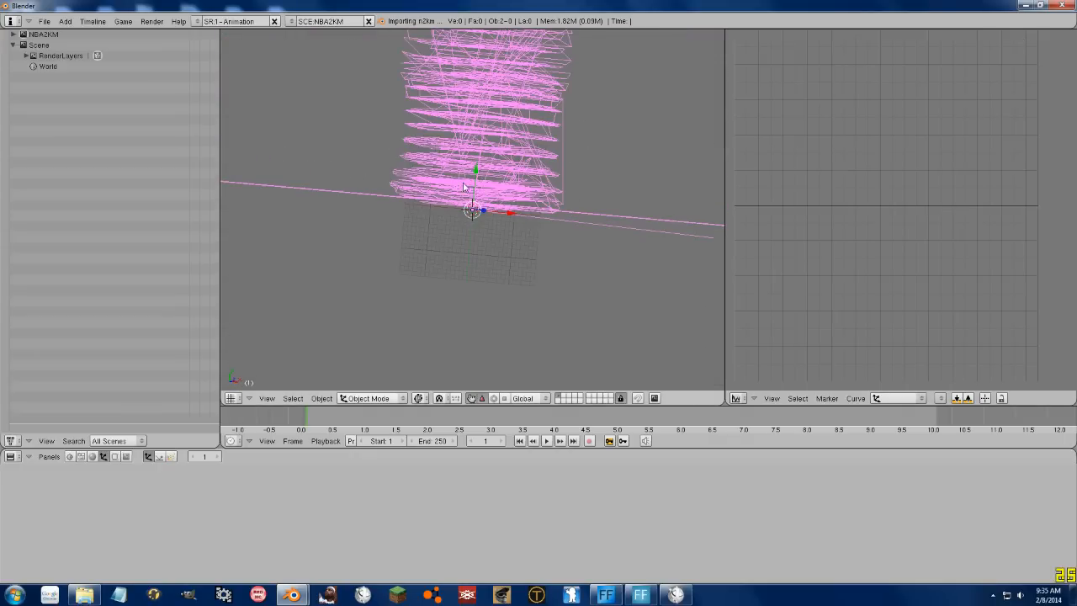
right_click(436, 148)
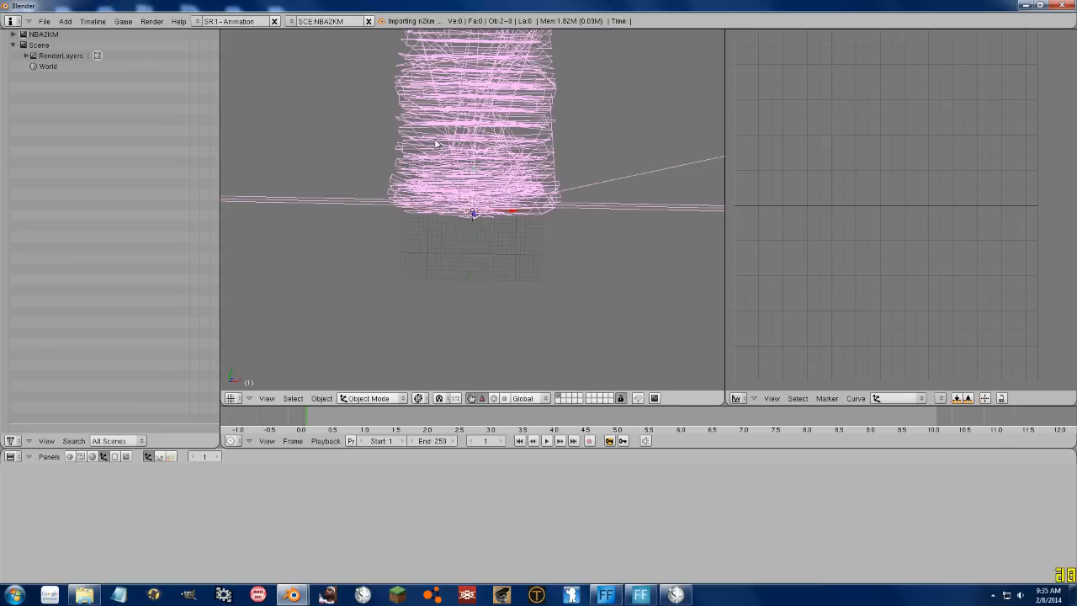
key(Tab)
middle_drag(469, 198, 579, 225)
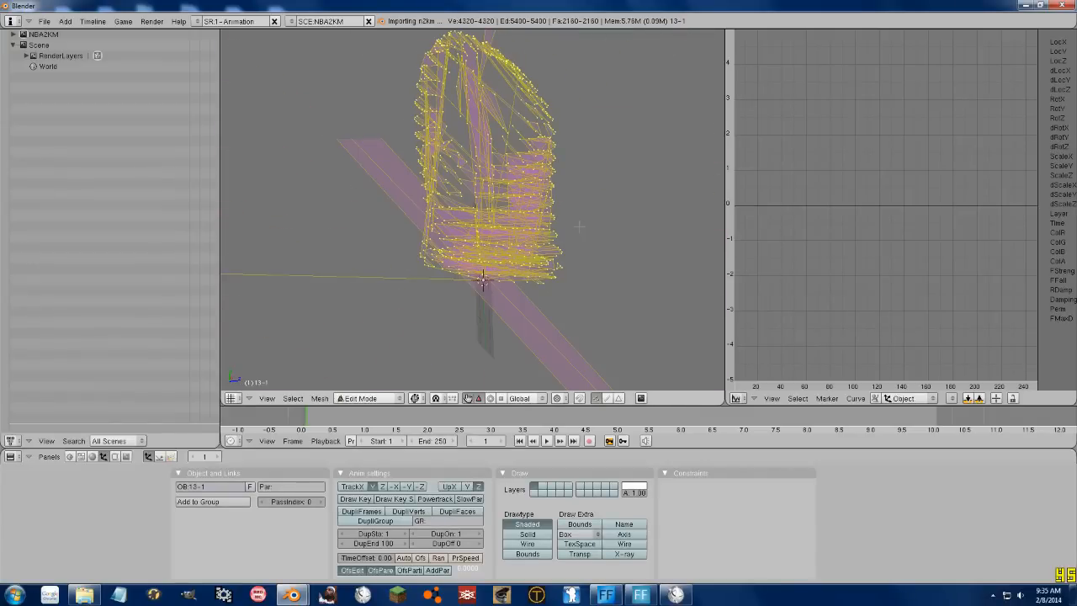
key(a)
middle_drag(483, 282, 508, 312)
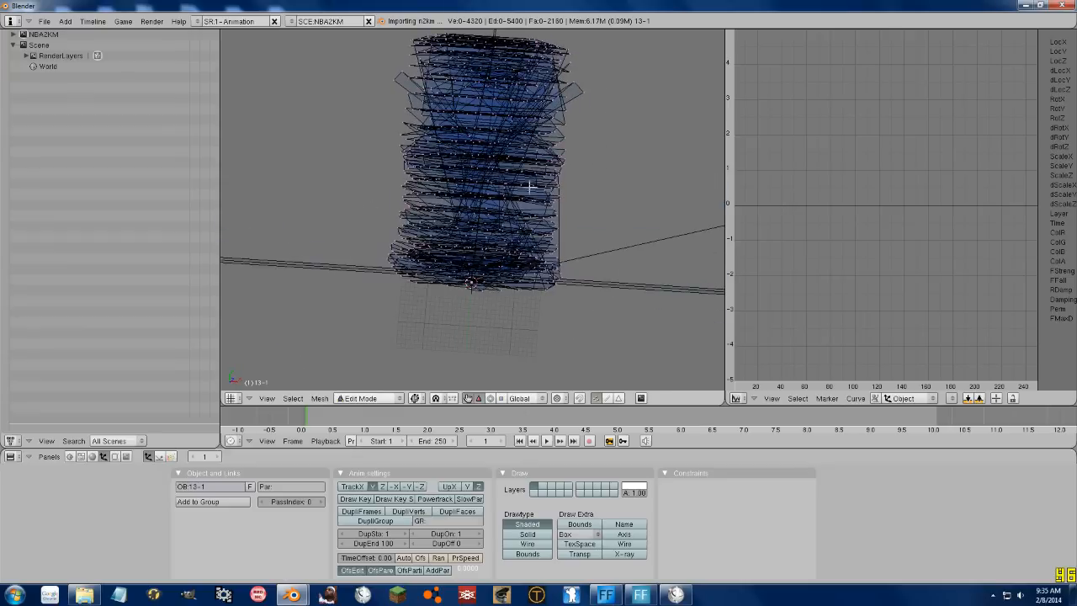
Step: Circle-select a group of vertices in the upper part of the cloth mesh from the side view
middle_drag(393, 189, 428, 214)
scroll(406, 99, up, 2)
shift+middle_drag(434, 111, 451, 328)
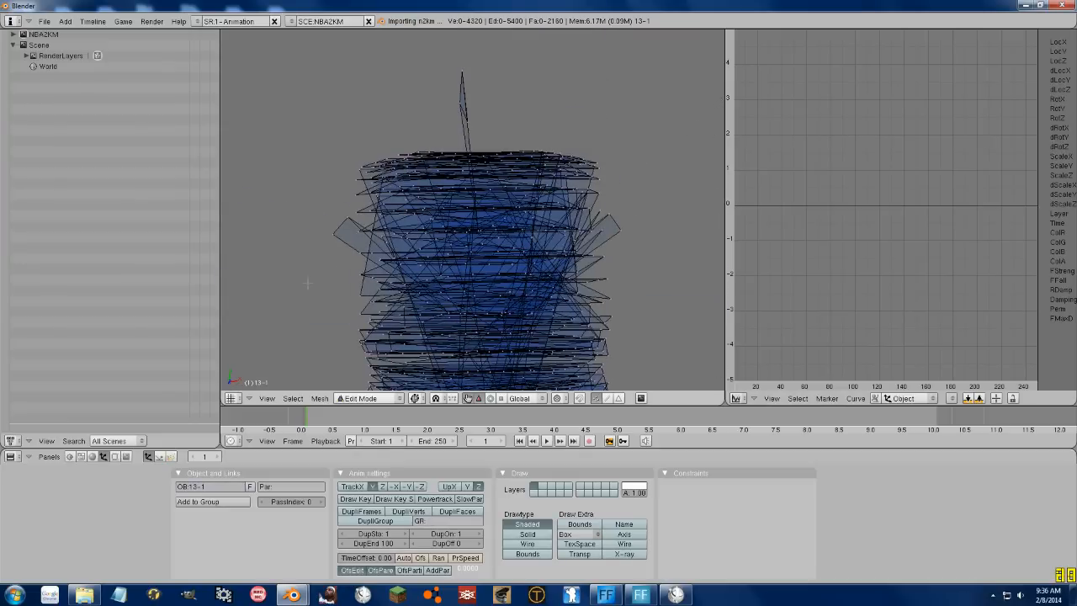
click(268, 399)
click(269, 293)
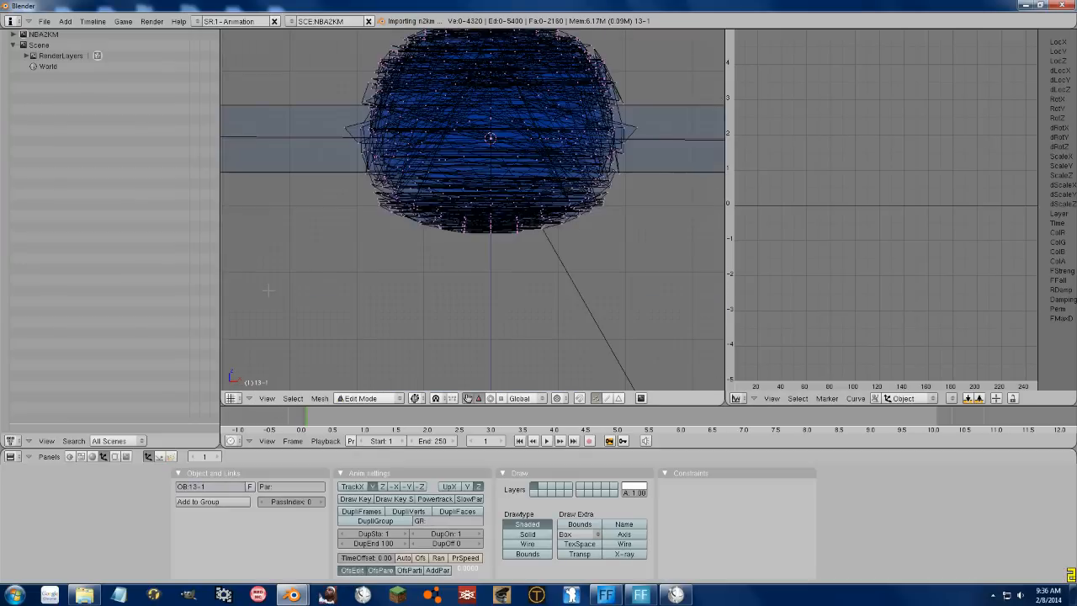
click(267, 399)
click(275, 283)
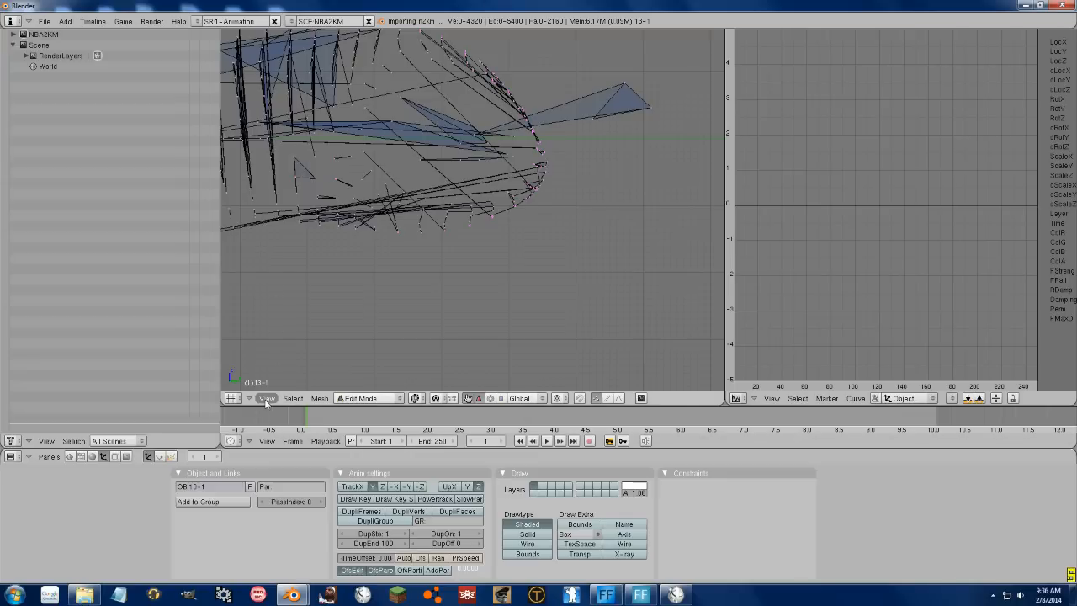
shift+middle_drag(426, 191, 495, 293)
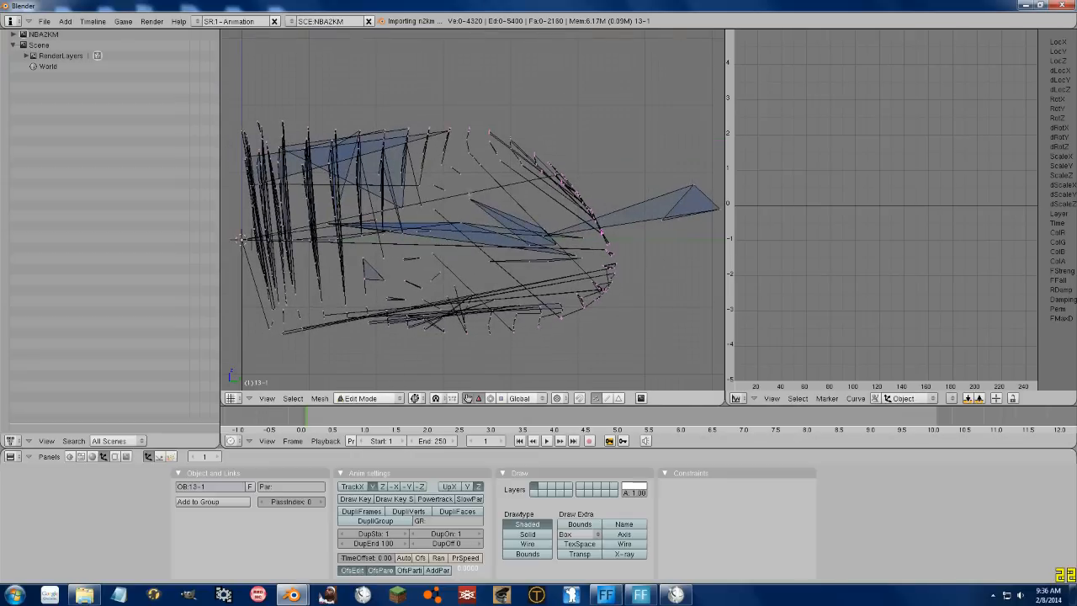
key(a)
key(a)
right_click(480, 183)
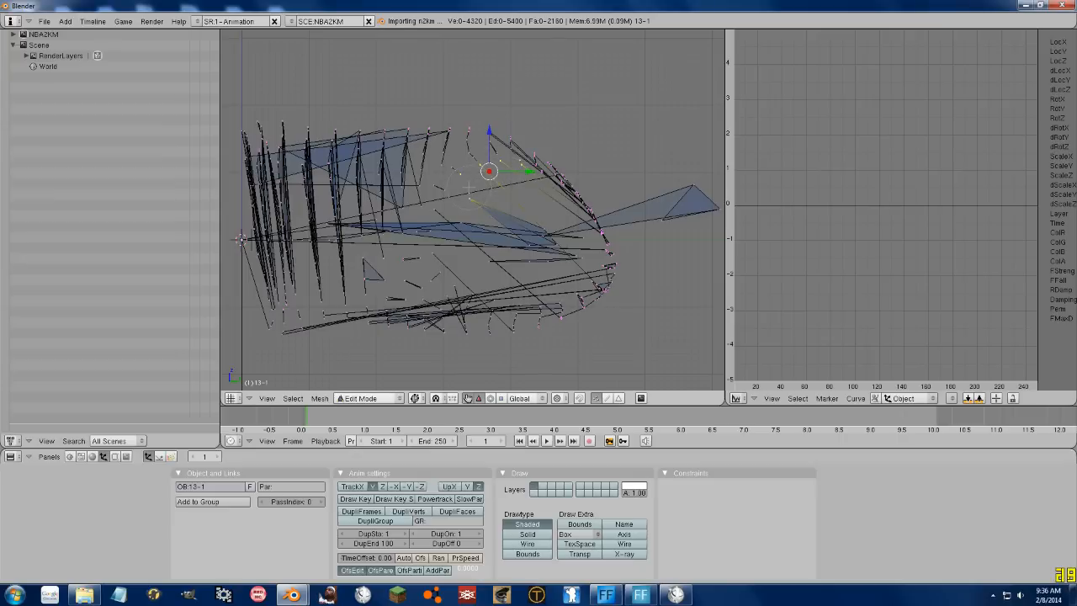
mouse_move(459, 195)
mouse_down()
mouse_move(450, 235)
mouse_move(460, 285)
mouse_move(520, 293)
mouse_move(576, 277)
mouse_move(594, 226)
mouse_move(564, 190)
mouse_up()
drag(568, 226, 548, 199)
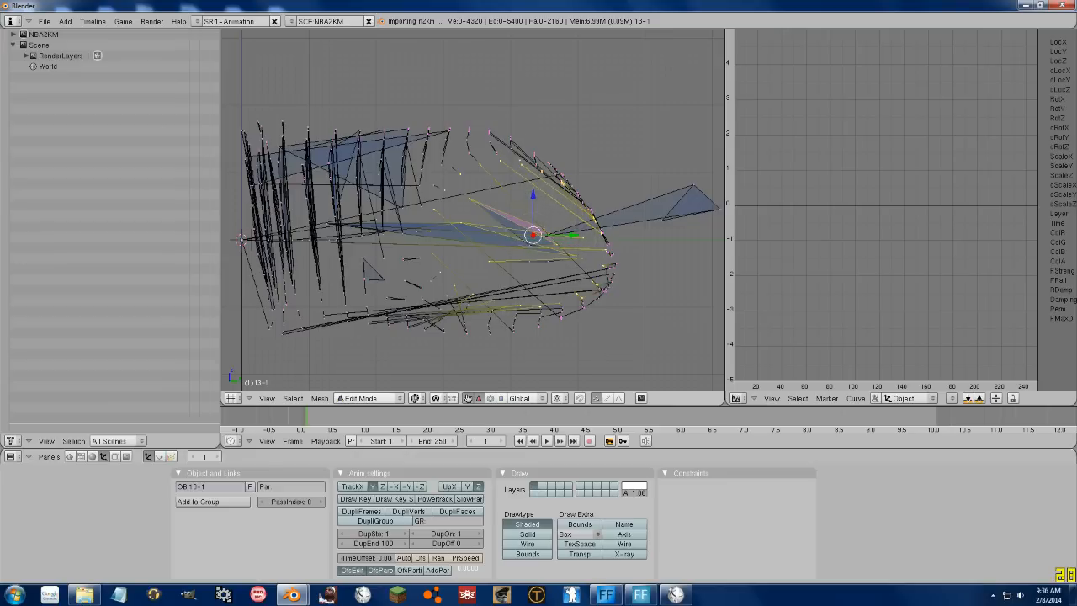
middle_drag(568, 250, 542, 247)
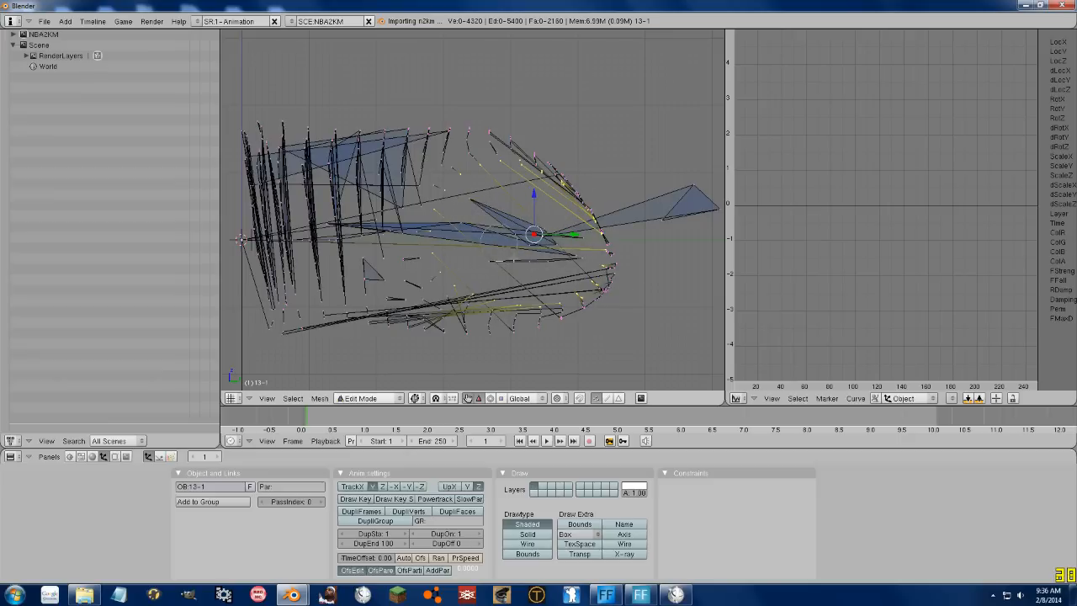
Step: Scale the selected upper vertices inward along the global Z axis and along the global Y axis
middle_drag(423, 244, 532, 262)
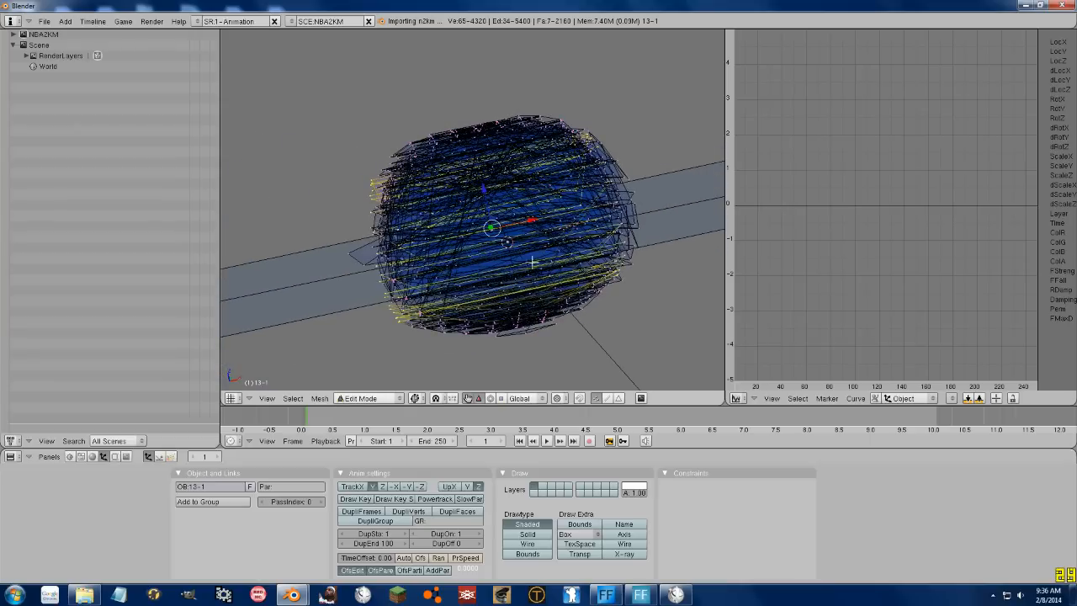
middle_drag(536, 195, 445, 196)
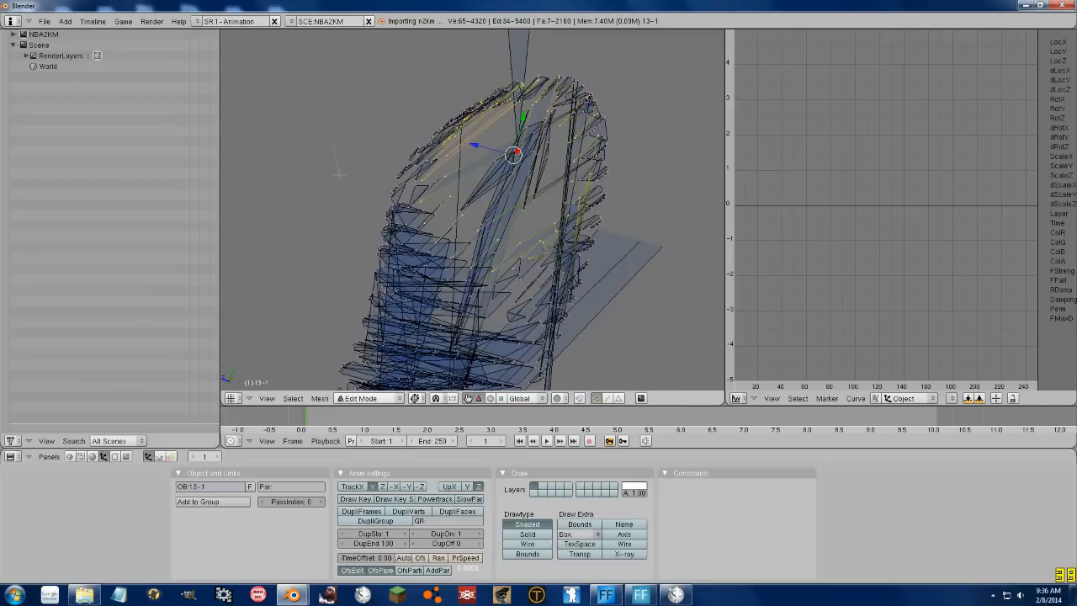
key(s)
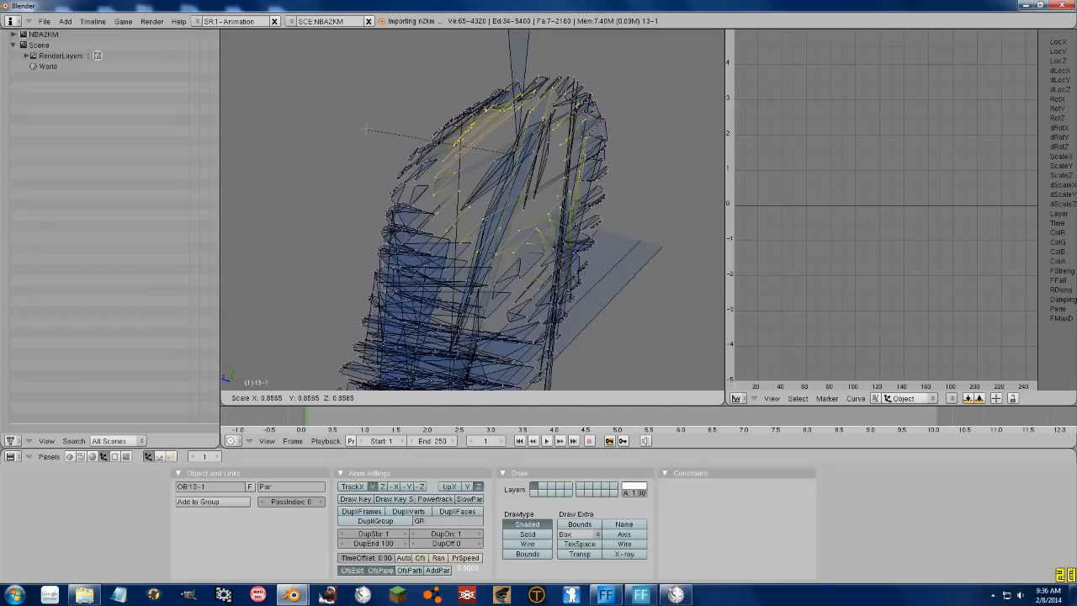
key(z)
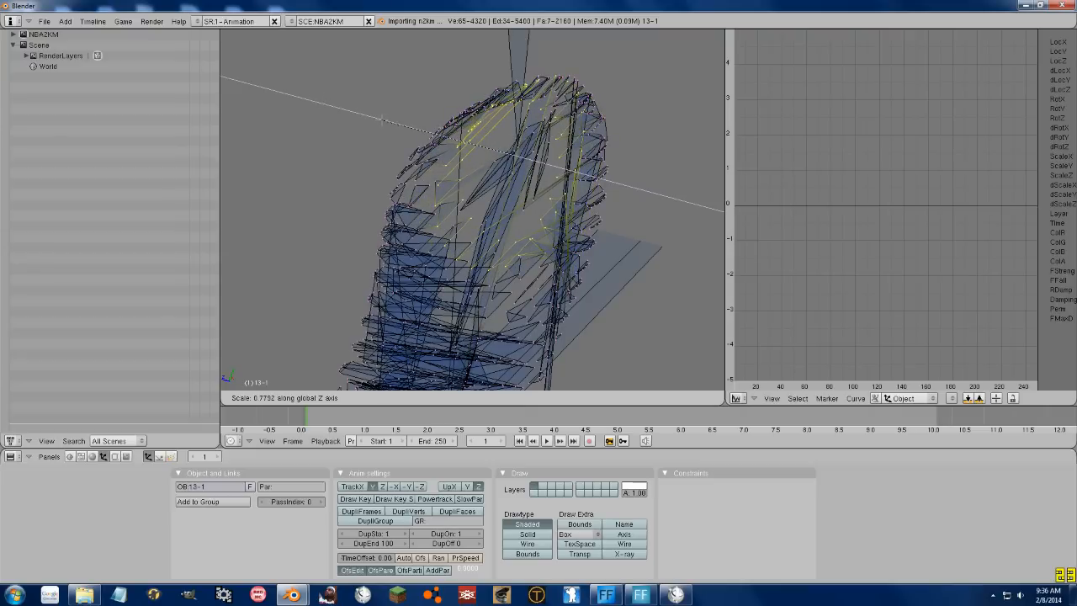
text(1)
key(Return)
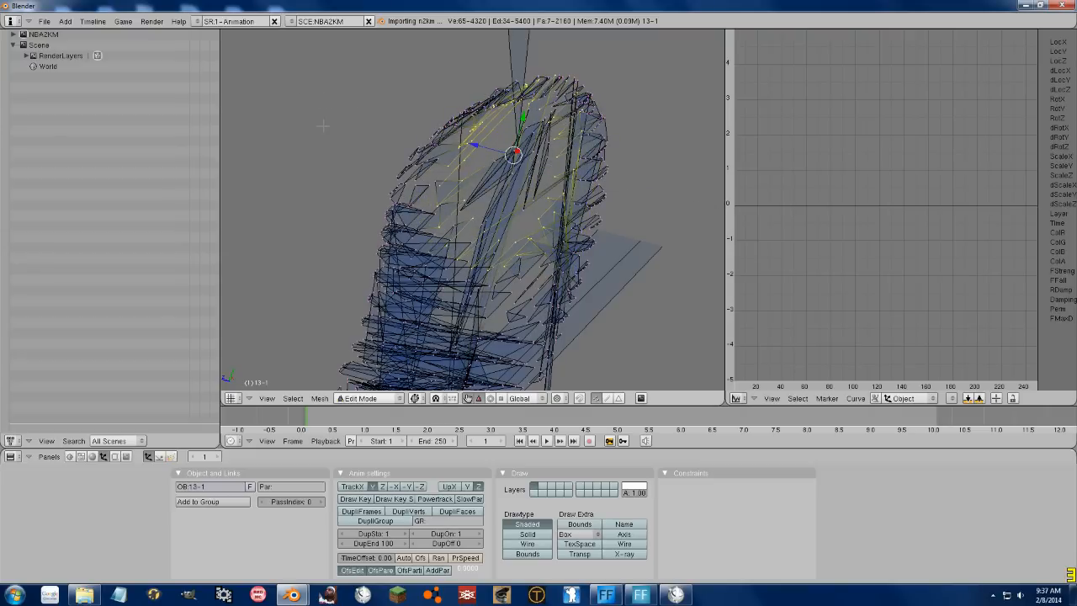
key(s)
key(y)
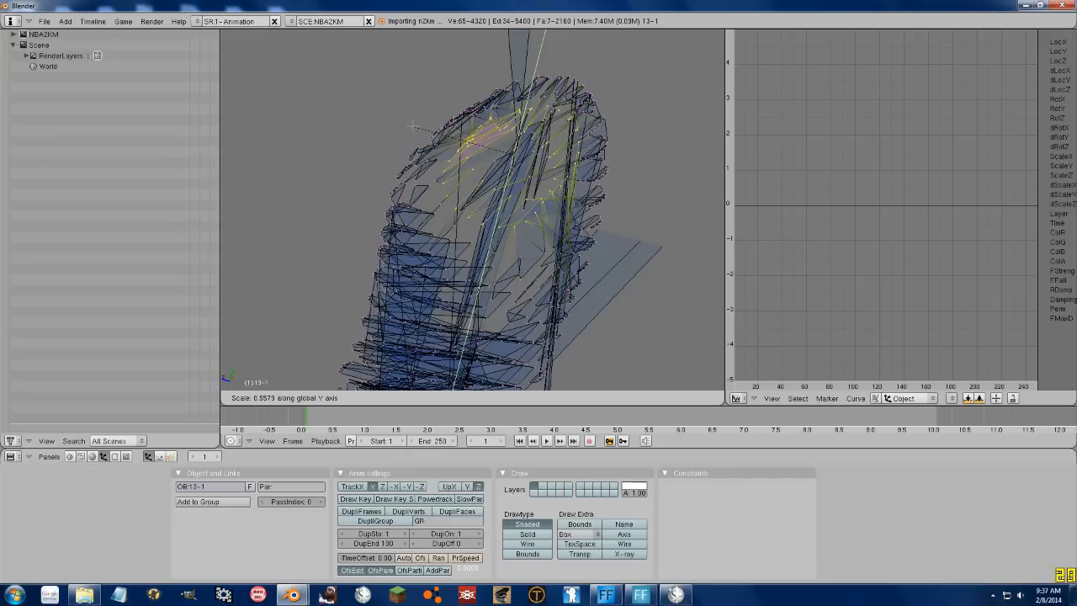
text(0)
key(Return)
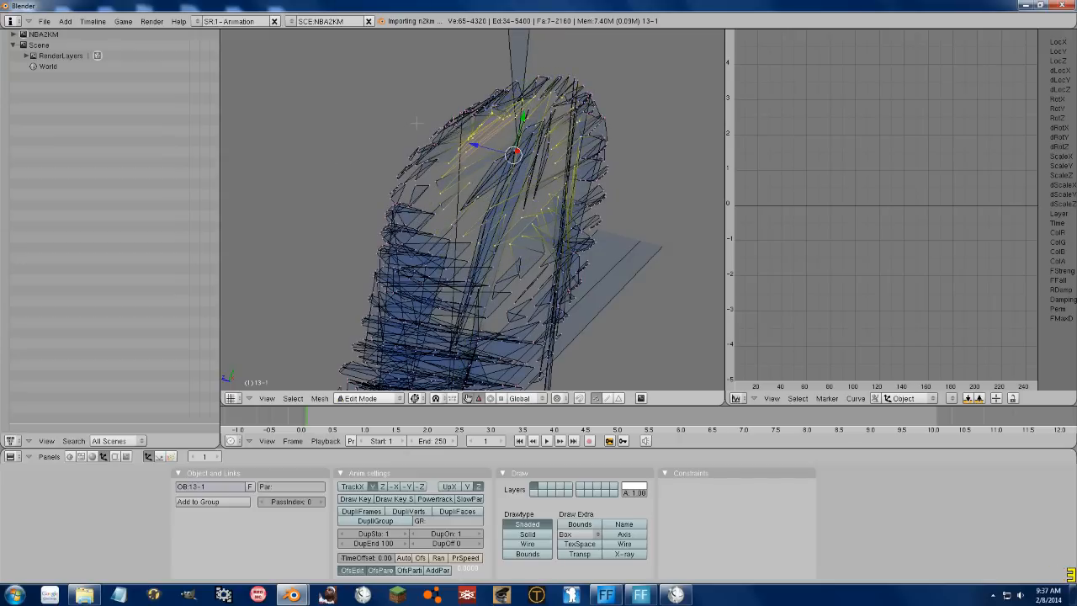
Step: Replace the selection with the band of vertices at the mesh's lower edge and move it down along the global Y axis
middle_drag(441, 225, 497, 202)
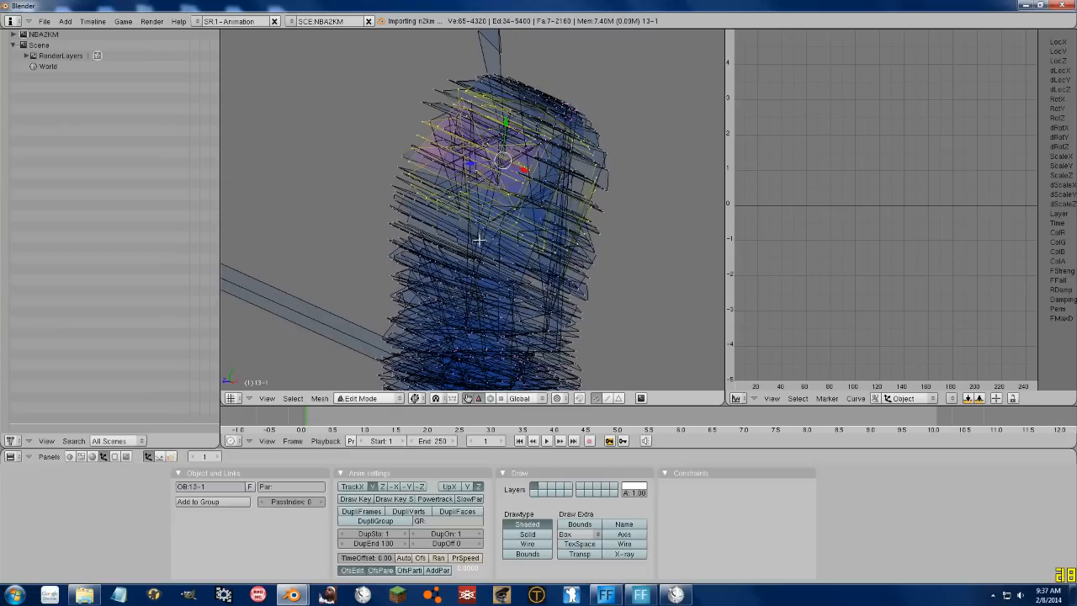
scroll(478, 241, down, 5)
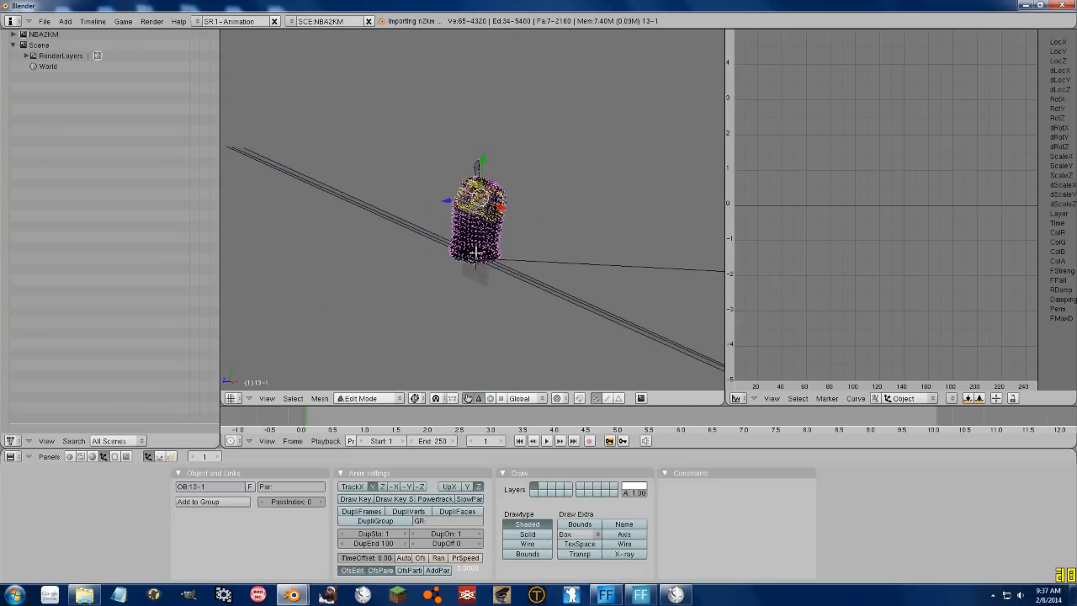
scroll(476, 253, up, 8)
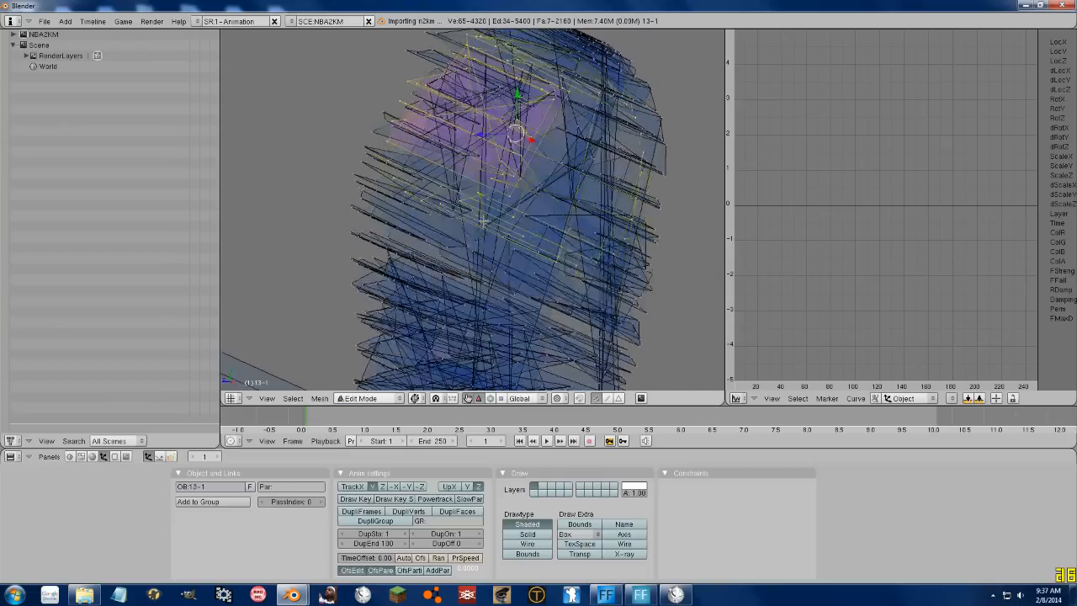
scroll(460, 226, down, 8)
middle_drag(460, 226, 547, 229)
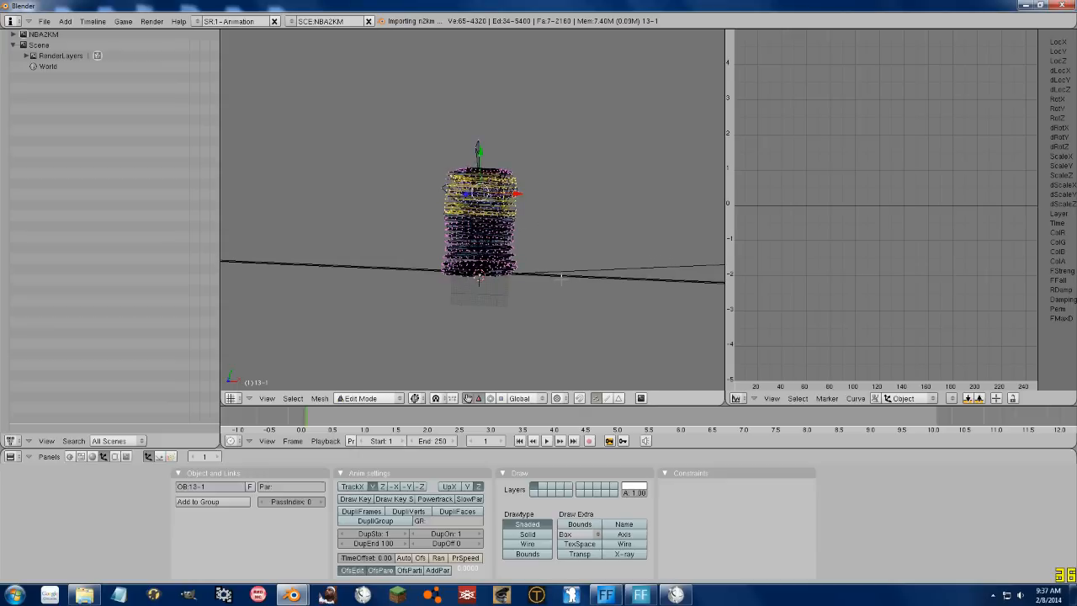
key(a)
mouse_move(436, 277)
mouse_down()
mouse_move(506, 275)
mouse_move(449, 282)
mouse_up()
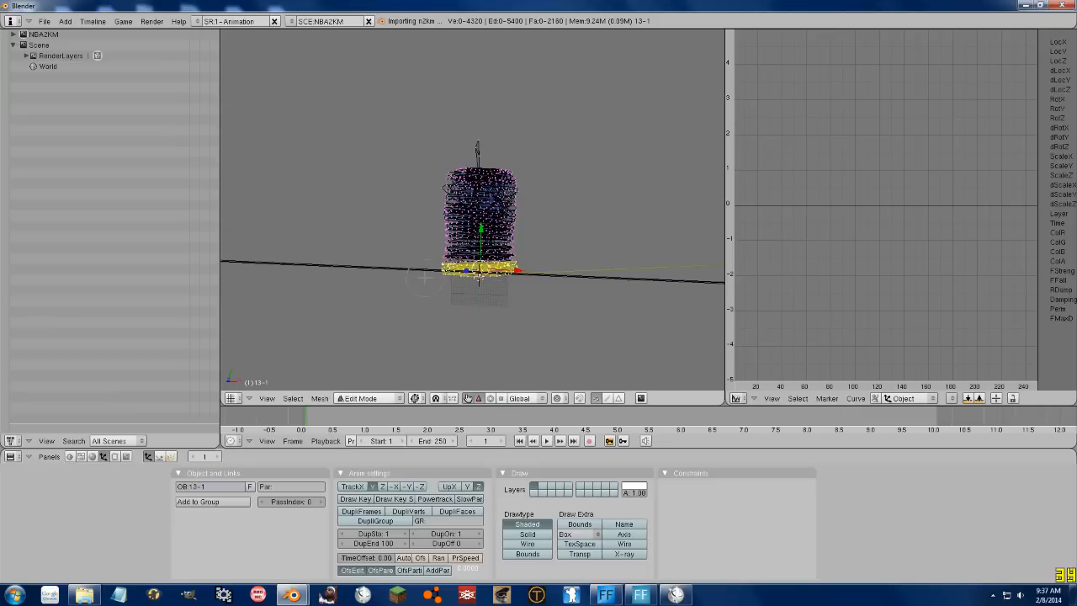
key(Escape)
key(g)
key(y)
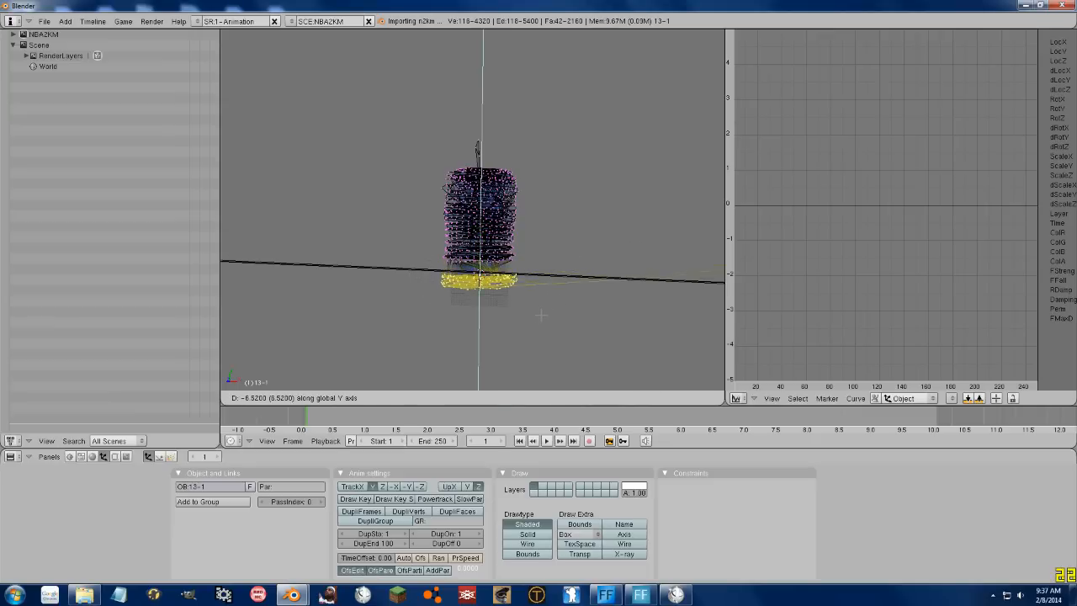
click(541, 310)
Step: Scale the lower band up so it flares wider than the rest of the cloth, and return to Object Mode
key(r)
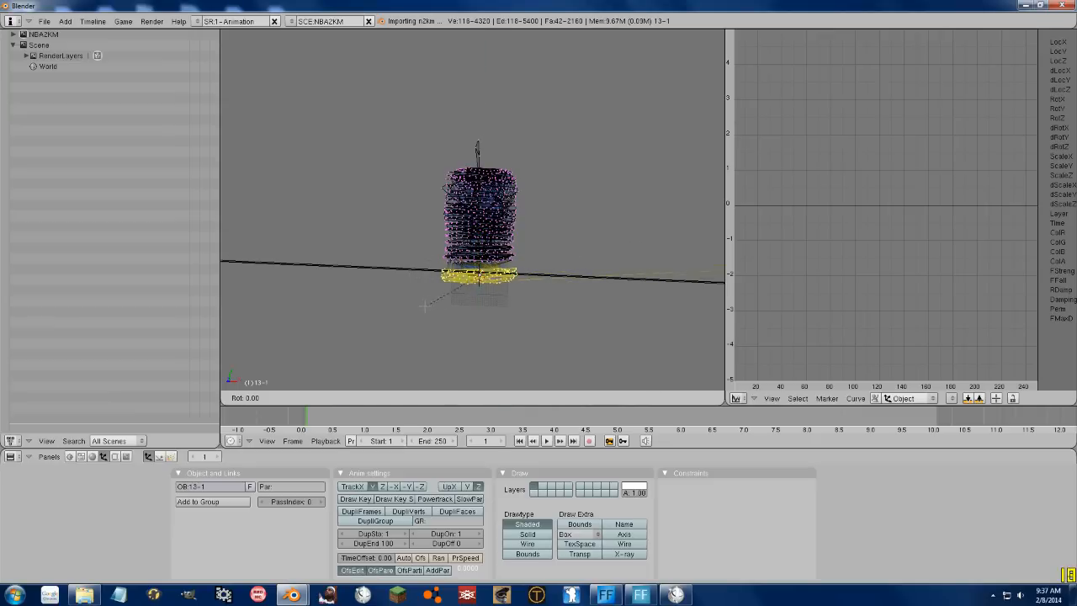
click(423, 306)
key(s)
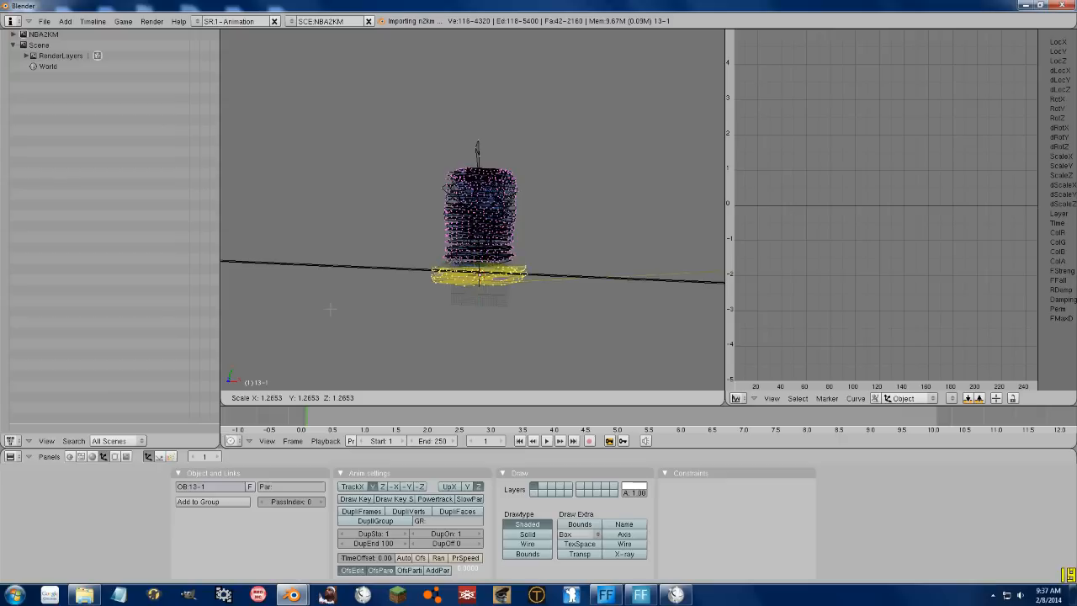
click(308, 326)
middle_drag(444, 307, 457, 329)
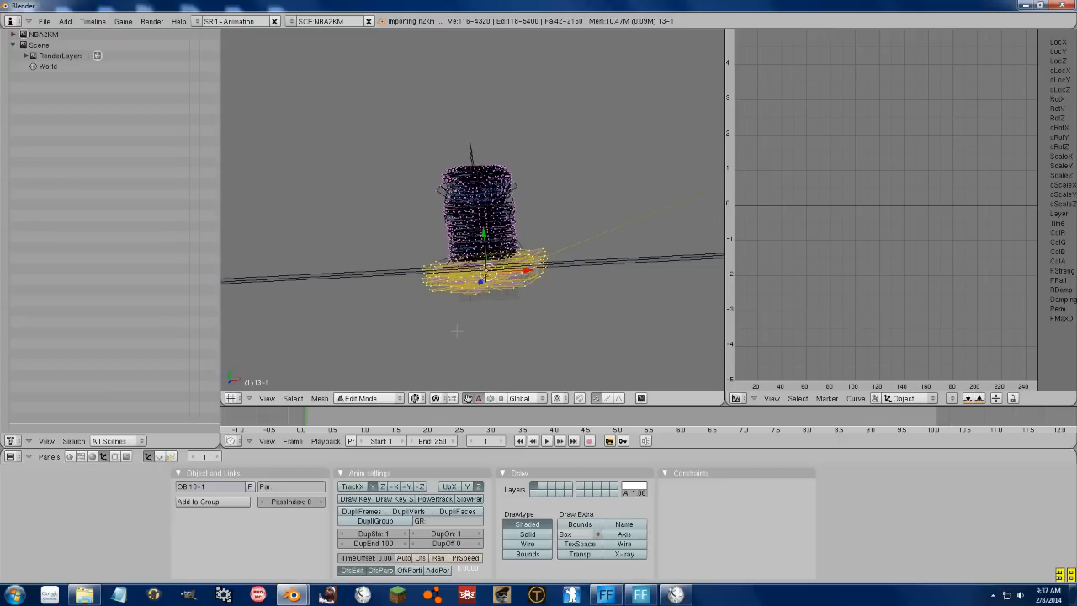
key(a)
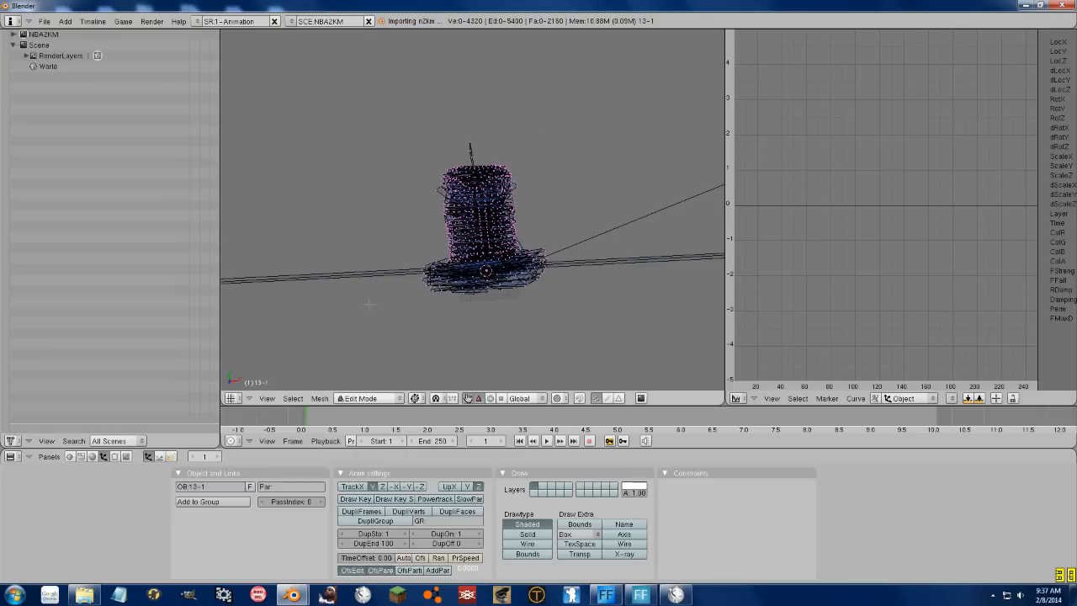
key(Tab)
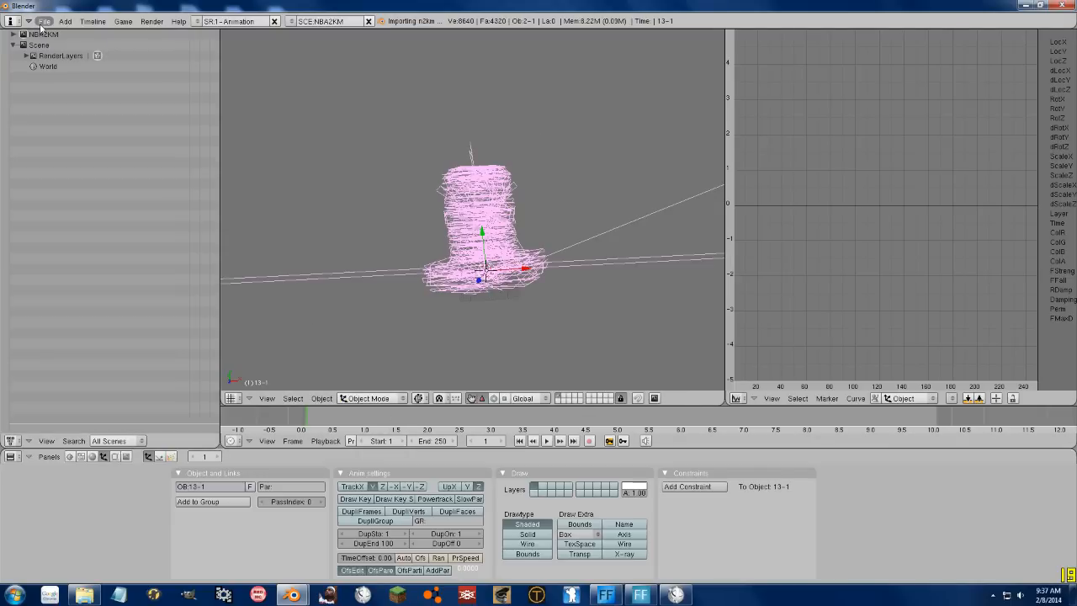
Step: Export the edited cloth with Export N2KM as ClothImport1.n2km in the Temp folder and return to Hex on Steroids
click(42, 21)
mouse_move(79, 225)
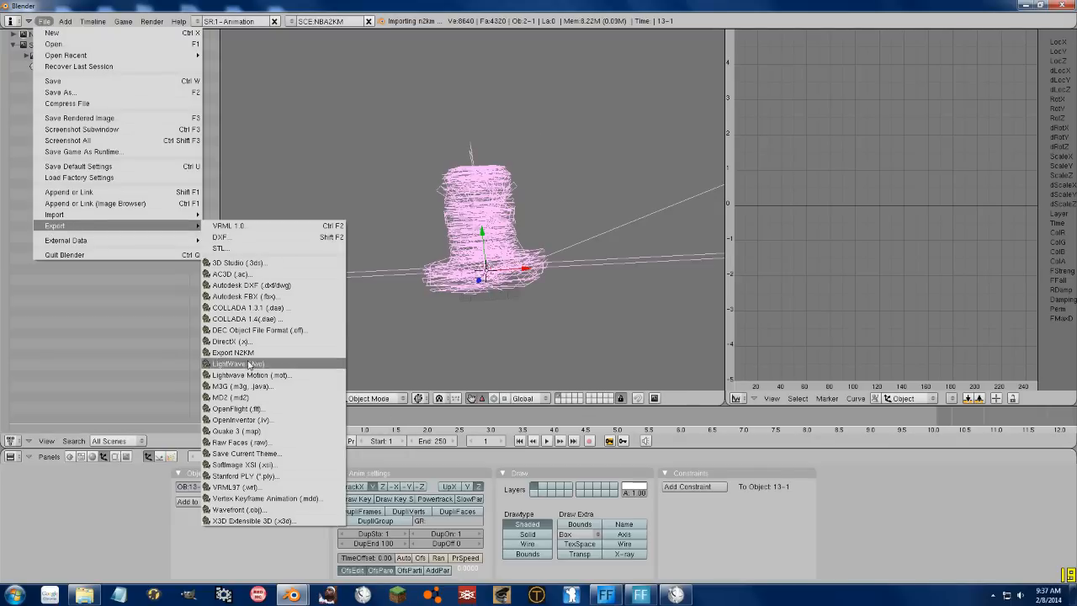
click(244, 353)
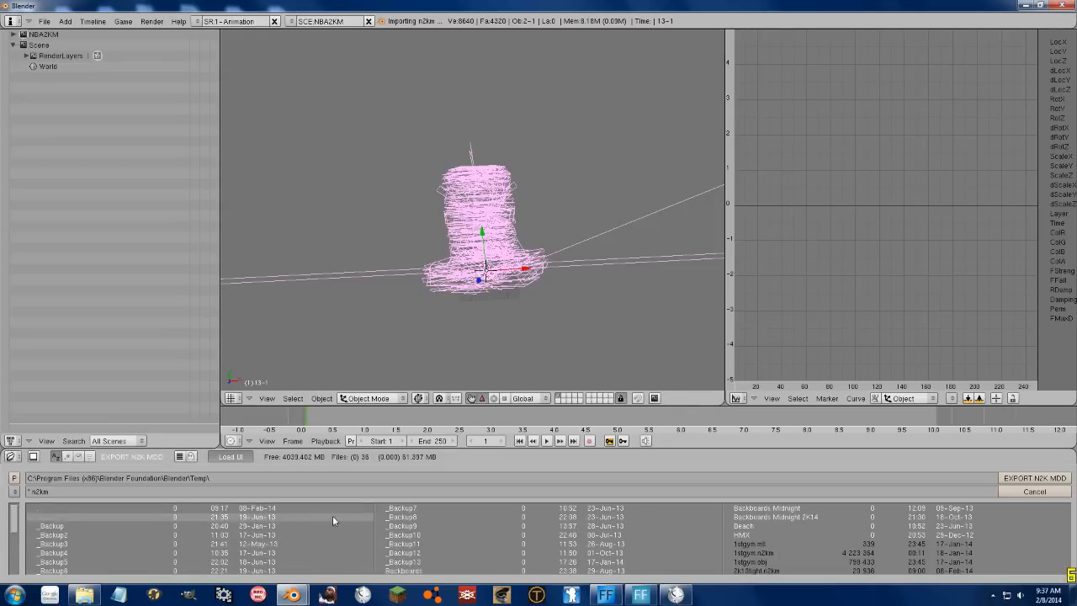
scroll(514, 543, down, 2)
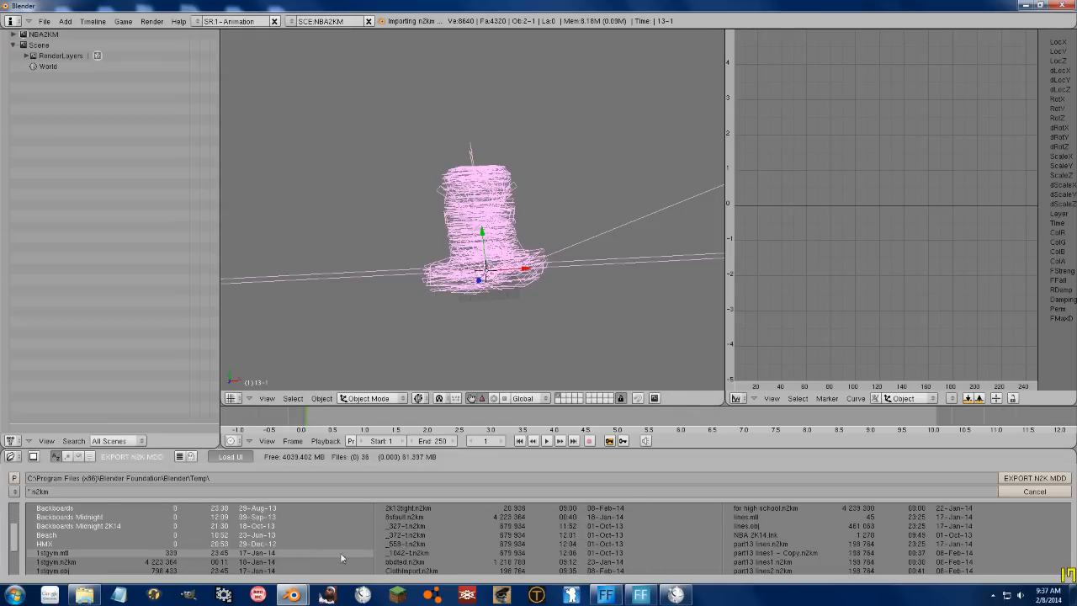
scroll(332, 553, down, 2)
click(418, 515)
click(70, 493)
click(63, 493)
text(1)
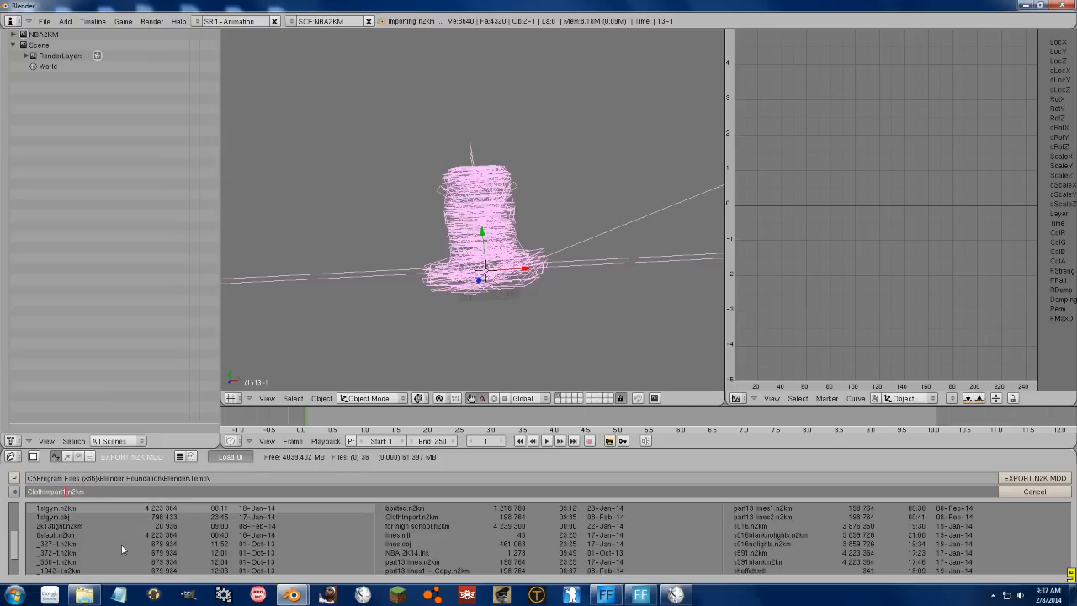
click(1018, 477)
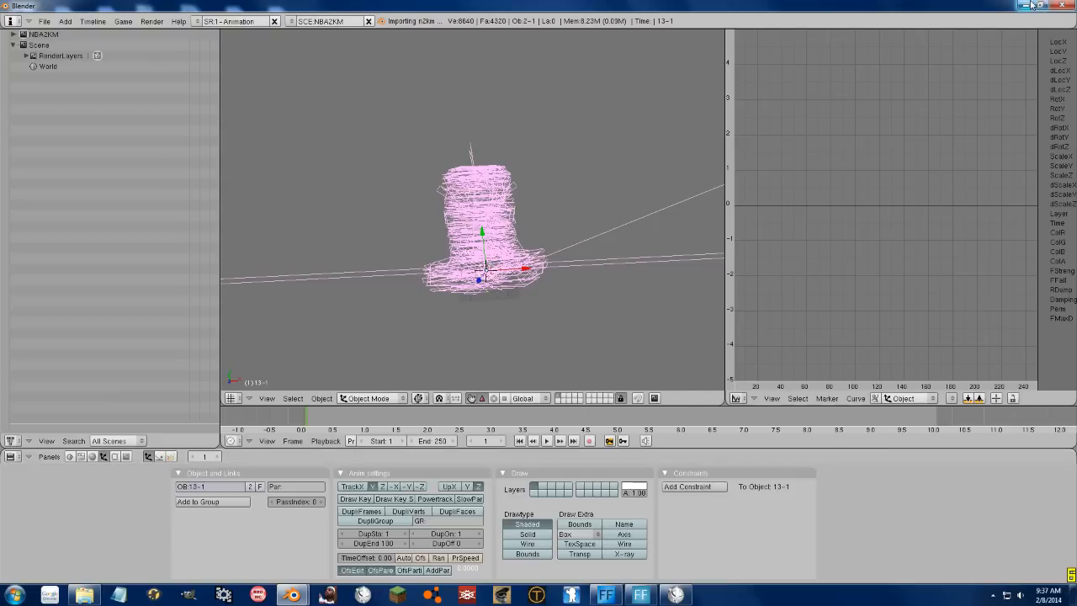
click(1026, 5)
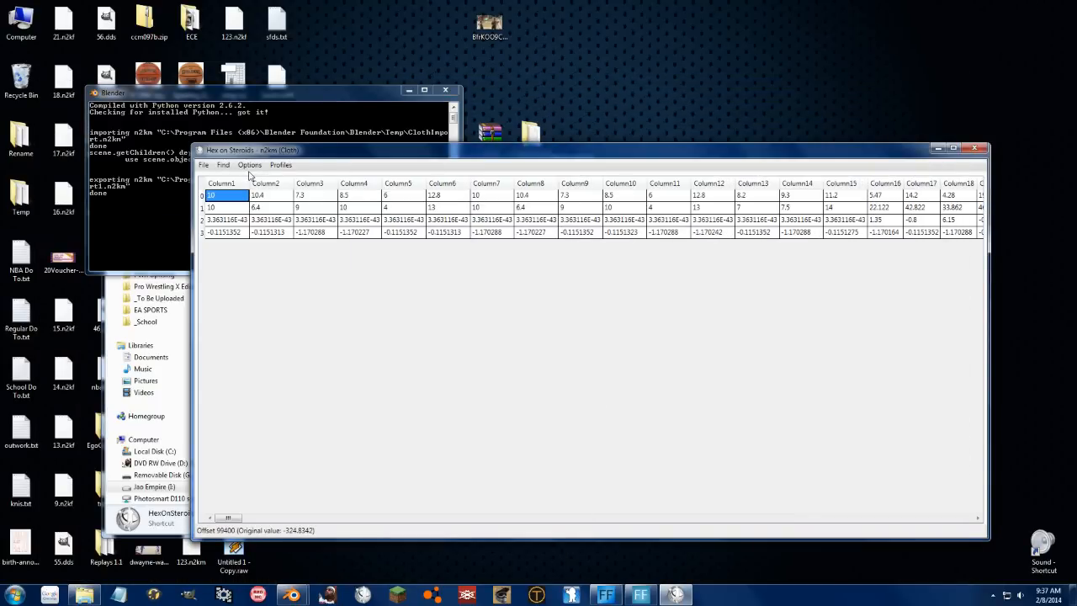
Step: Open the exported ClothImport1.n2km from Blender's Temp folder in Hex on Steroids
click(203, 165)
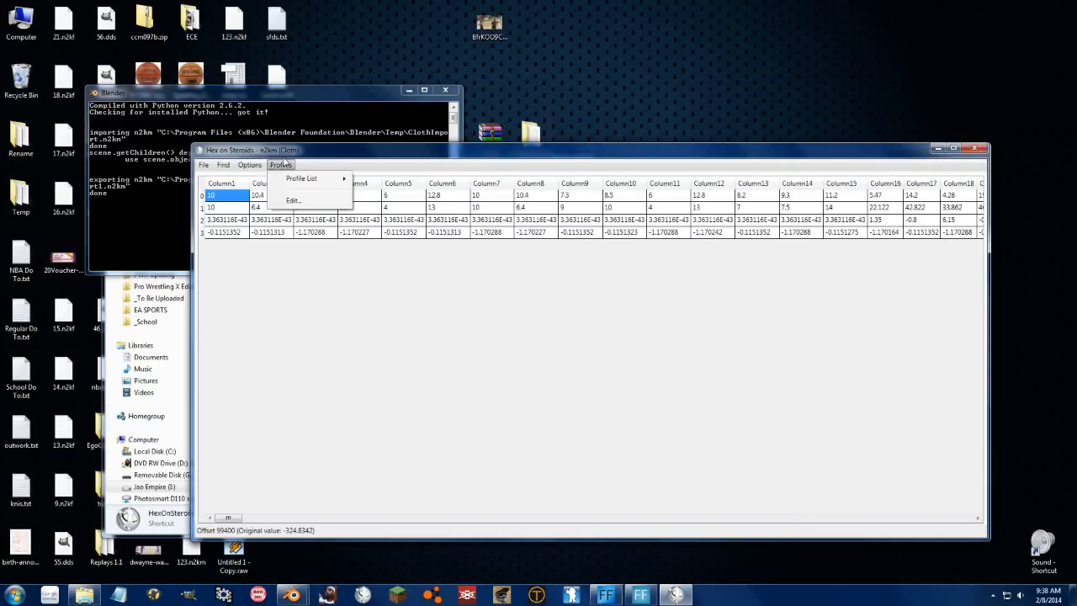
click(215, 180)
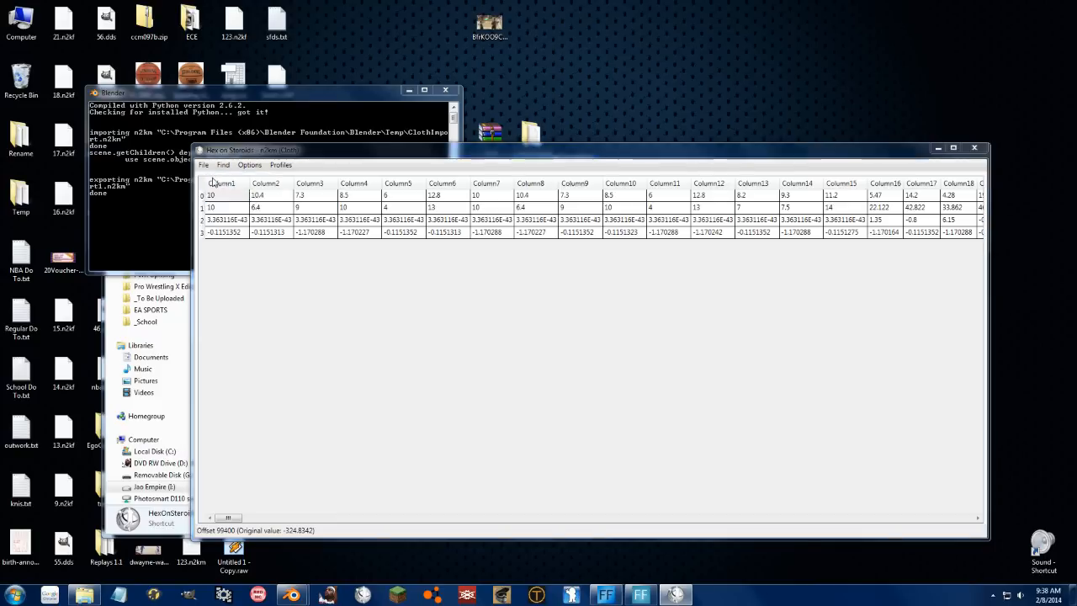
drag(708, 259, 709, 409)
click(342, 248)
scroll(343, 252, up, 2)
scroll(342, 253, up, 2)
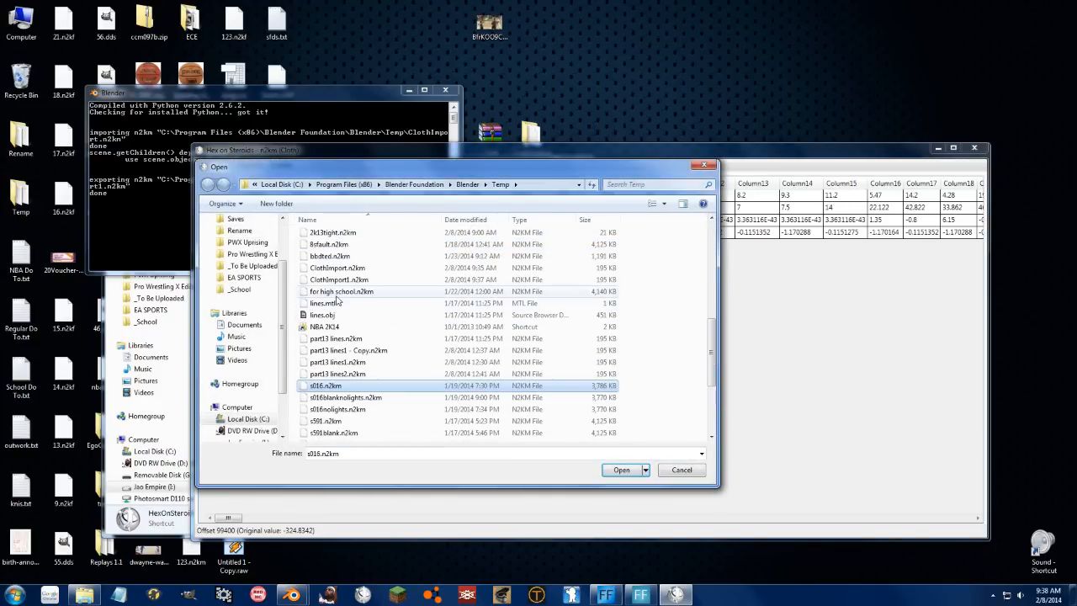
click(339, 280)
click(620, 470)
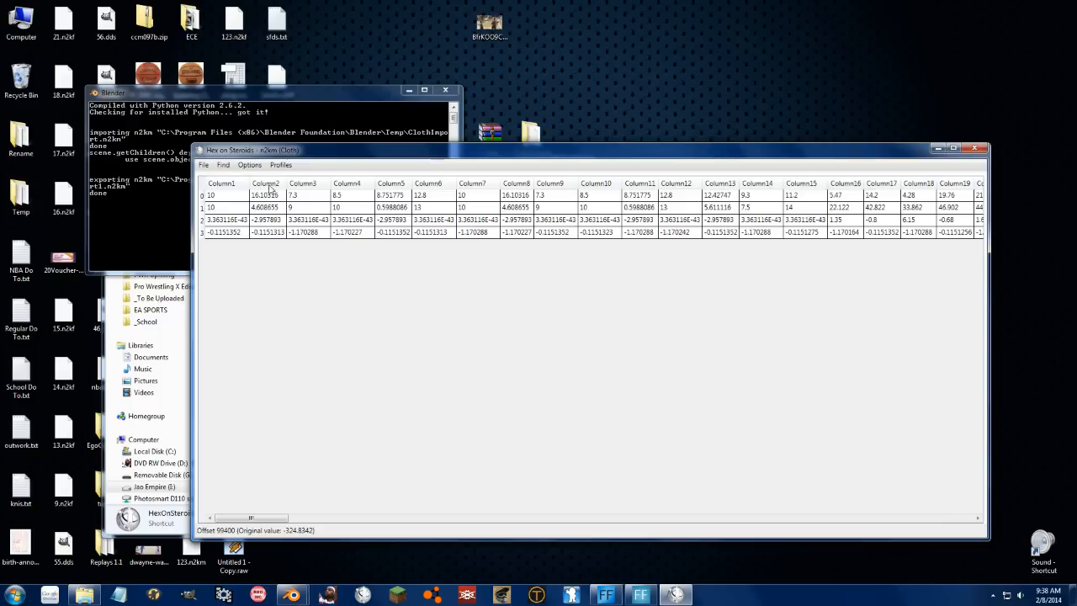
Step: Select and copy the values in rows 0 to 2 from Column1 through Column663
click(233, 195)
drag(247, 519, 909, 518)
drag(986, 535, 1001, 522)
shift+click(964, 219)
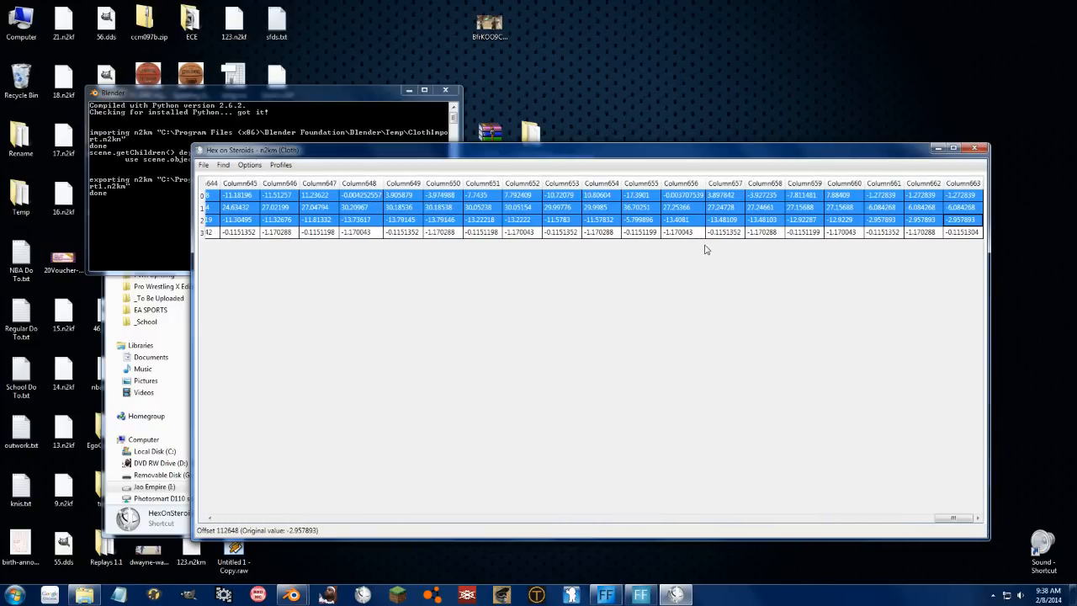
click(203, 165)
click(218, 179)
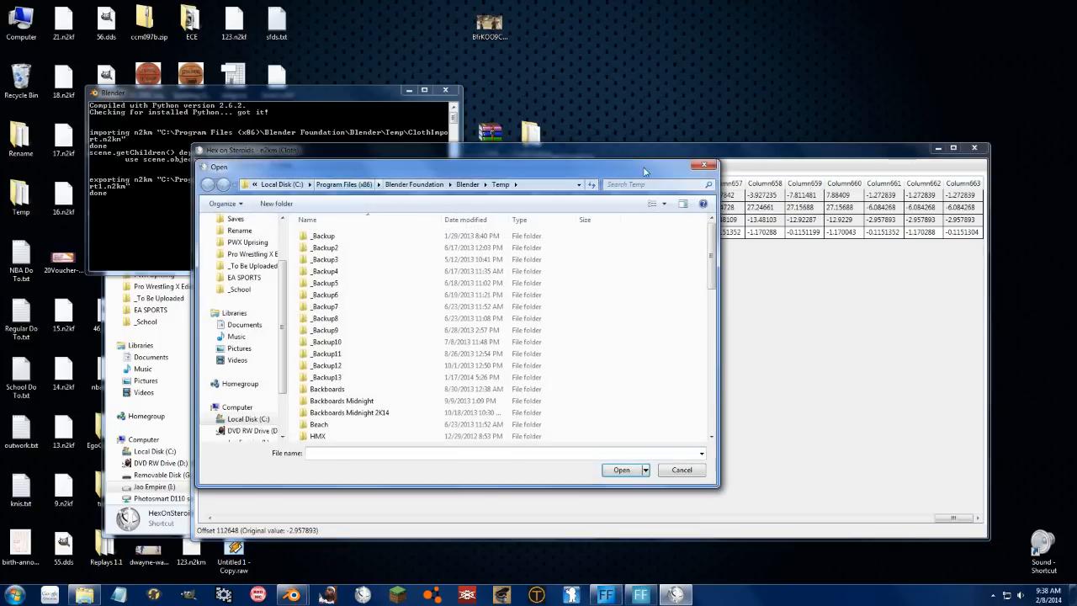
click(710, 166)
Step: Switch to the U Regular profile of the Cloth group and answer the dialog that follows
click(281, 165)
mouse_move(303, 178)
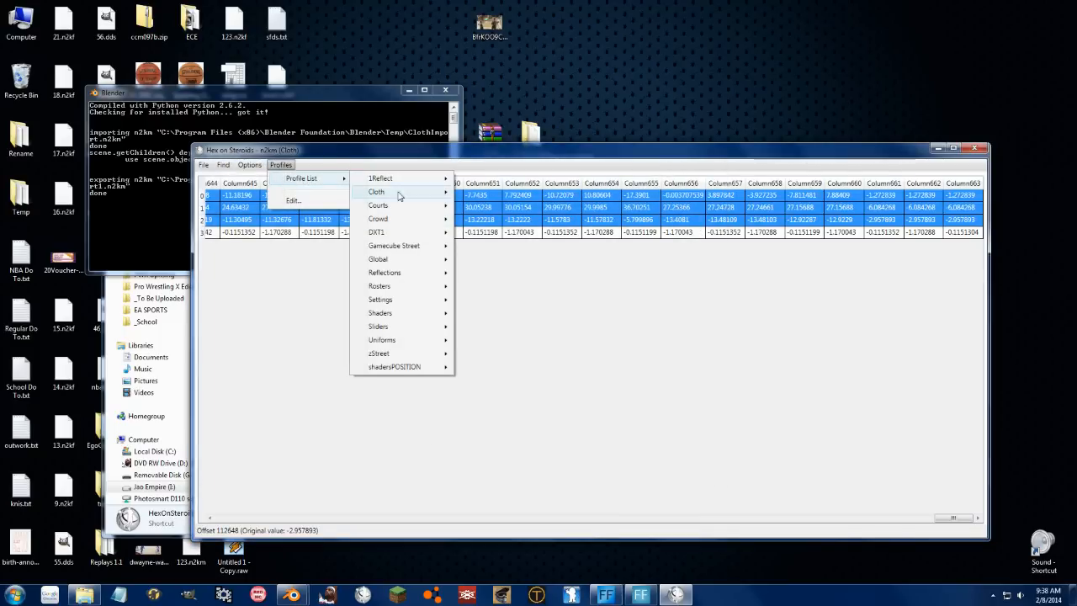
mouse_move(379, 192)
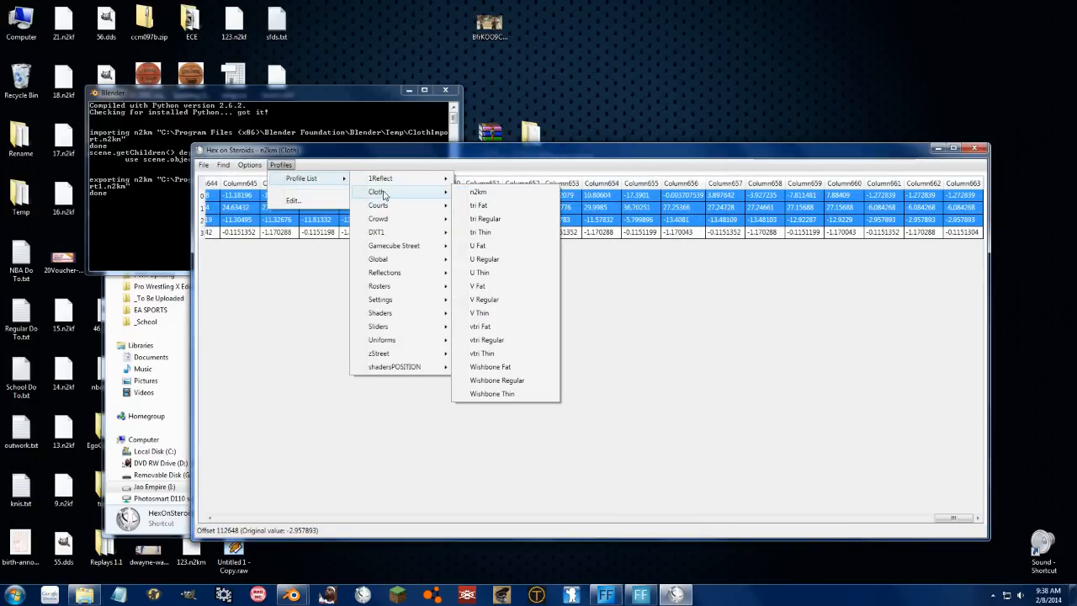
click(489, 265)
click(584, 334)
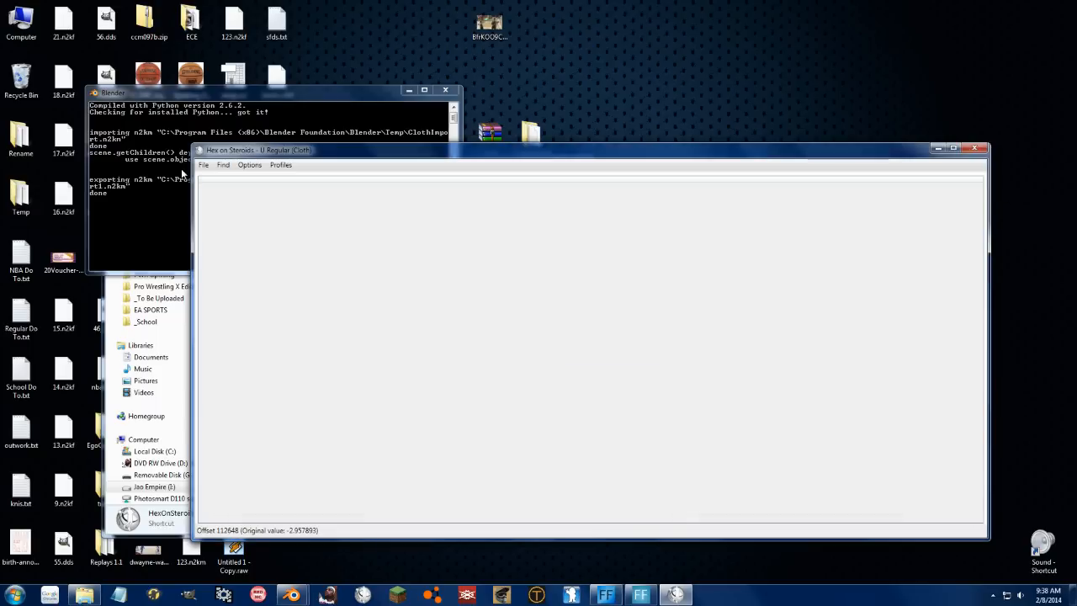
Step: Open cloth_u.iff from the NBA 2K14 folder with the U Regular profile
click(207, 166)
click(221, 177)
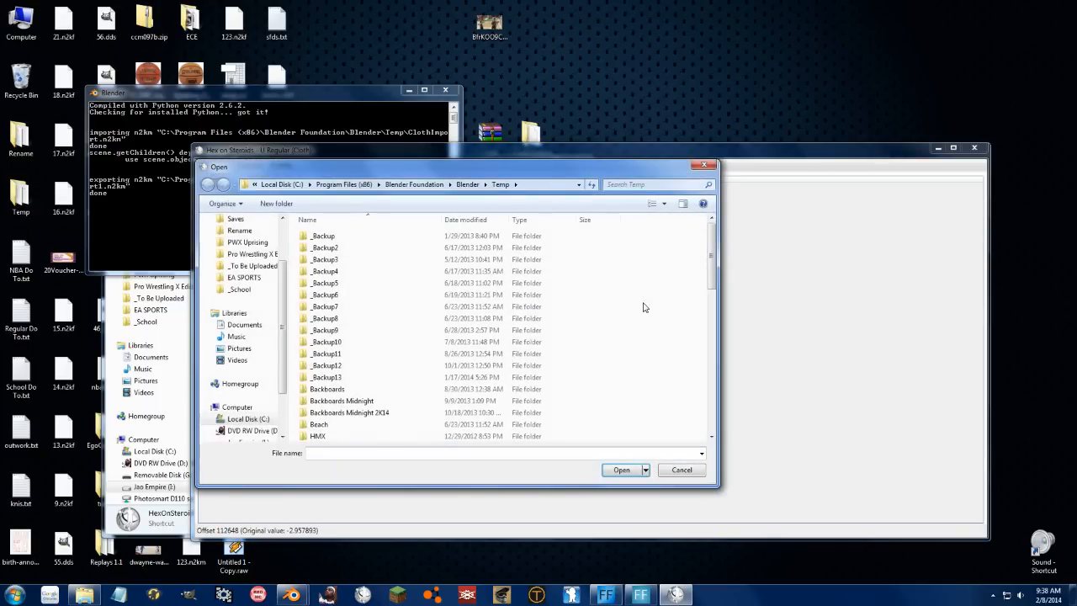
scroll(248, 278, up, 2)
click(242, 270)
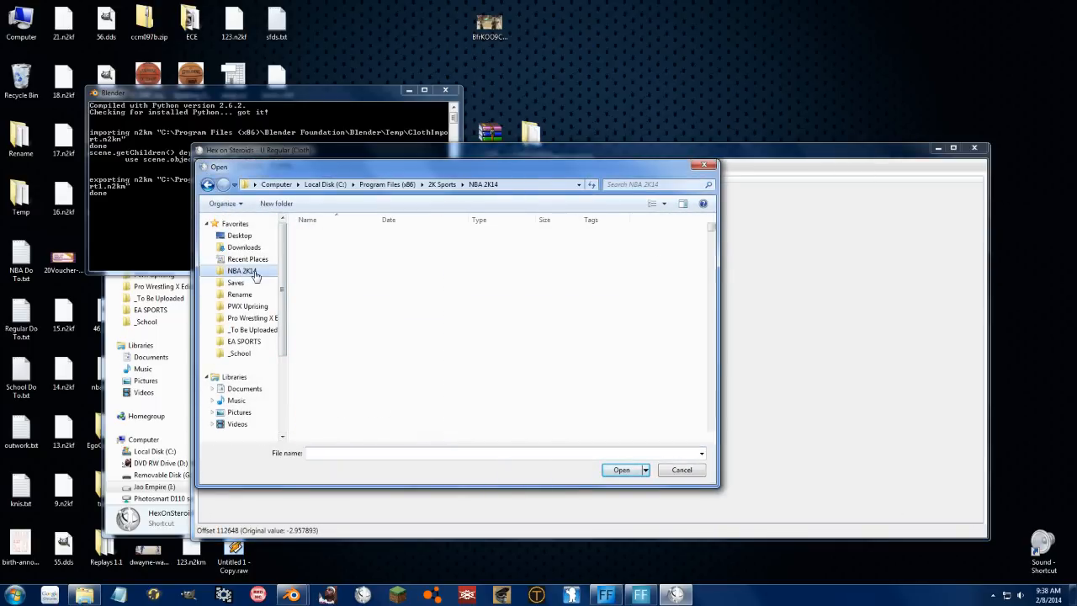
click(486, 296)
text(cloth_classic_u_fat_static_hi.iff)
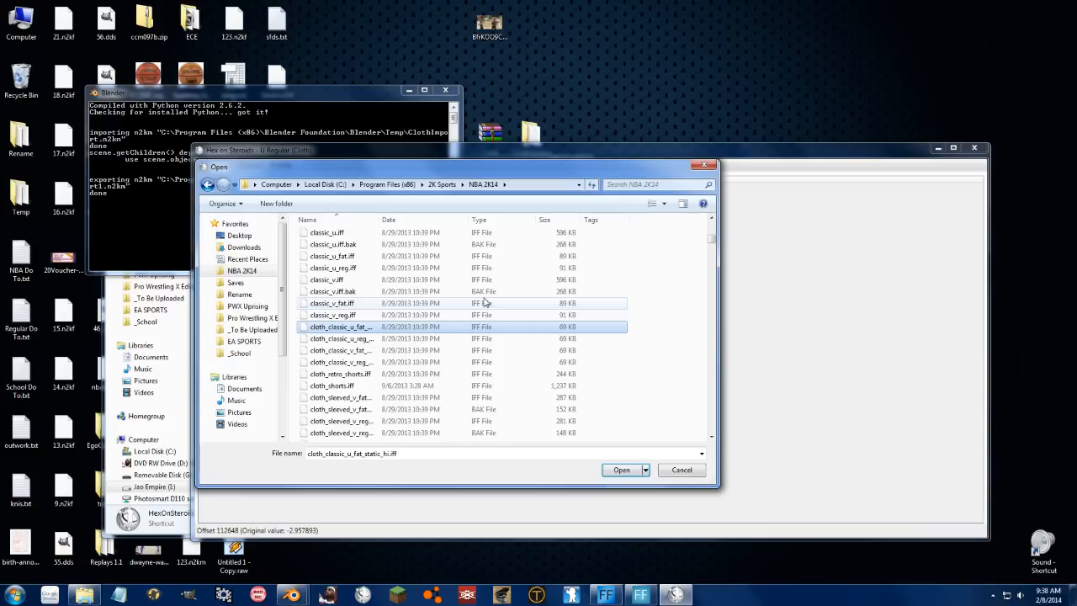
scroll(378, 341, down, 3)
scroll(378, 341, down, 3)
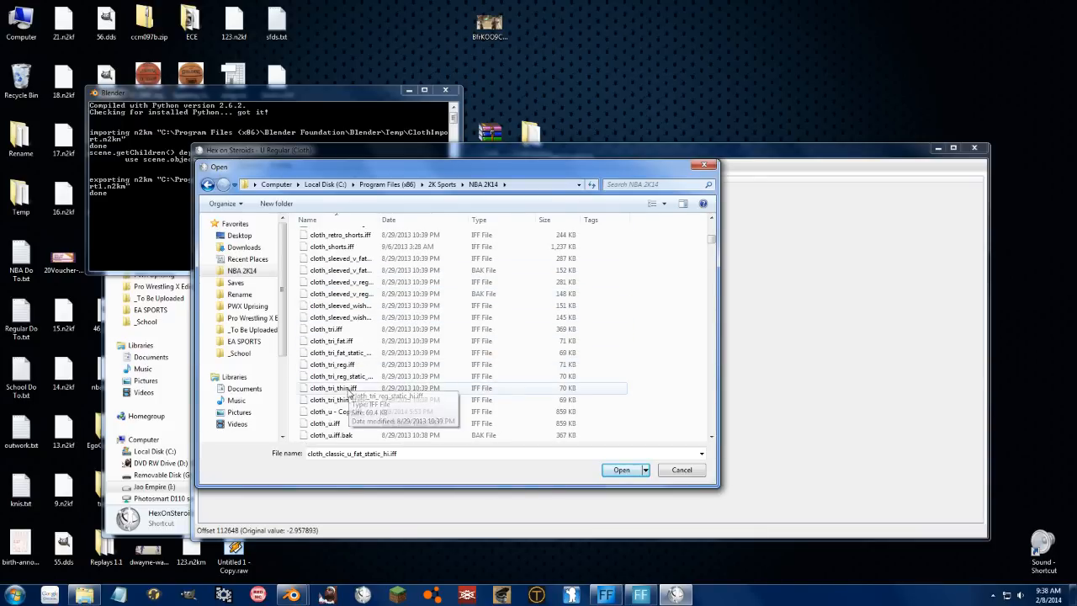
double_click(378, 352)
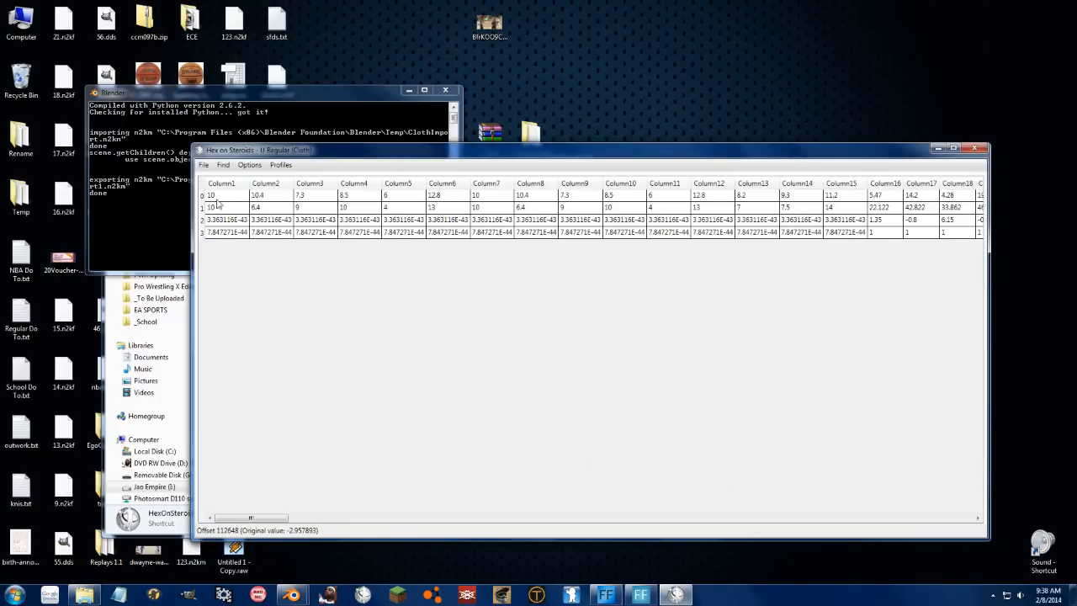
Step: Paste the copied values starting at row 0 of Column1 and save the result over cloth_u.iff in the NBA 2K14 folder
click(219, 199)
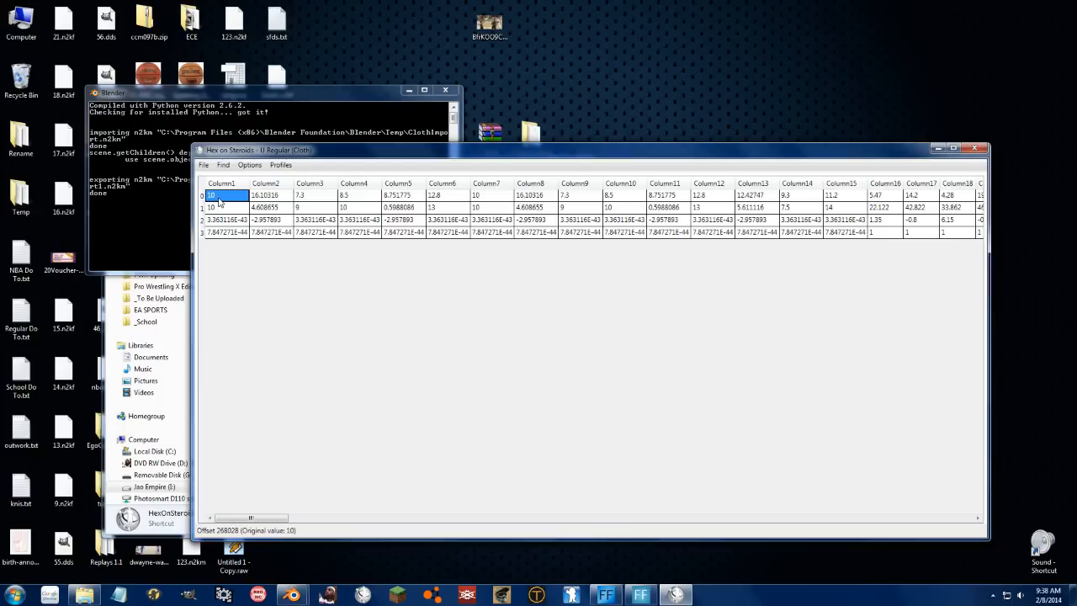
click(202, 165)
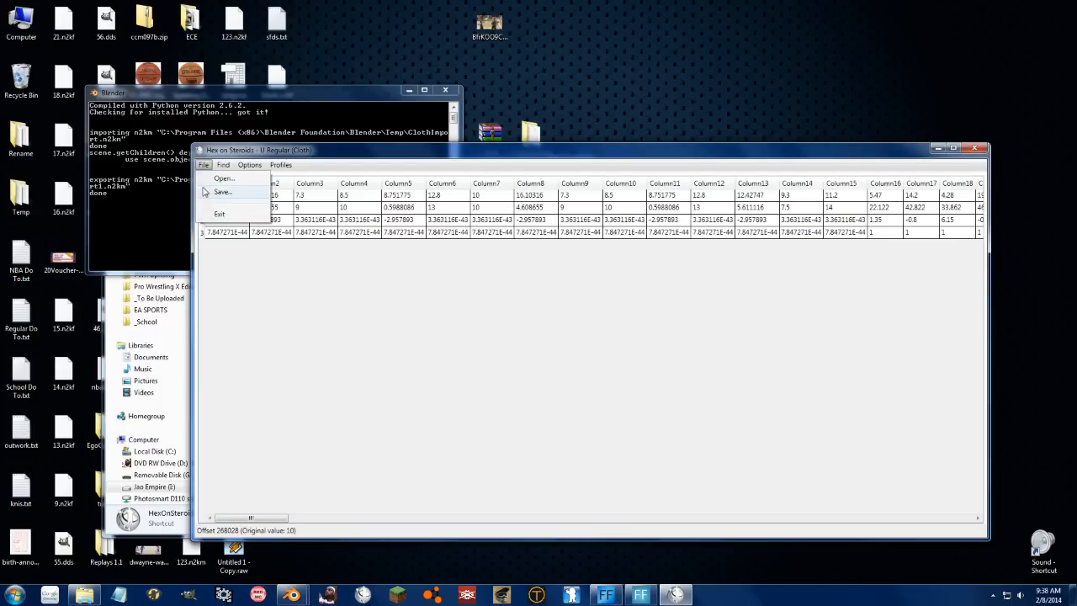
click(213, 194)
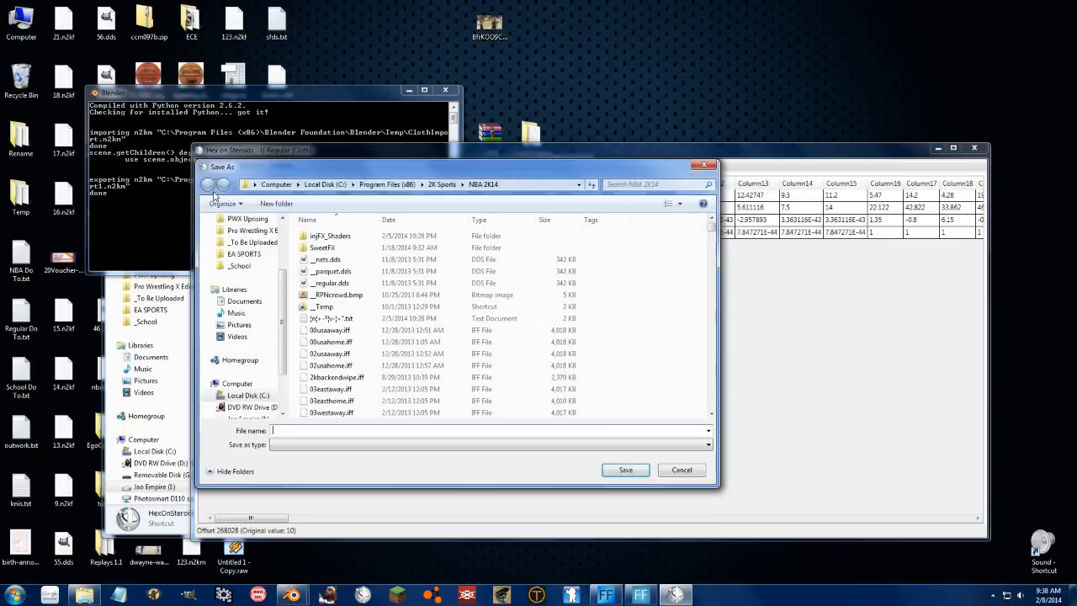
click(419, 331)
scroll(419, 331, down, 10)
click(419, 327)
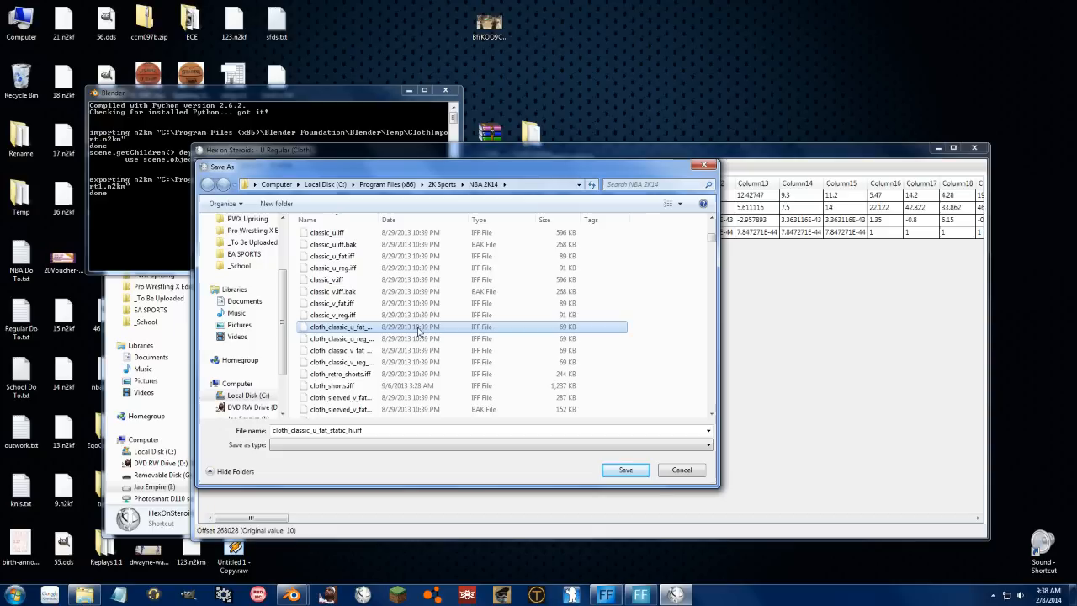
click(414, 335)
click(400, 361)
scroll(397, 362, down, 5)
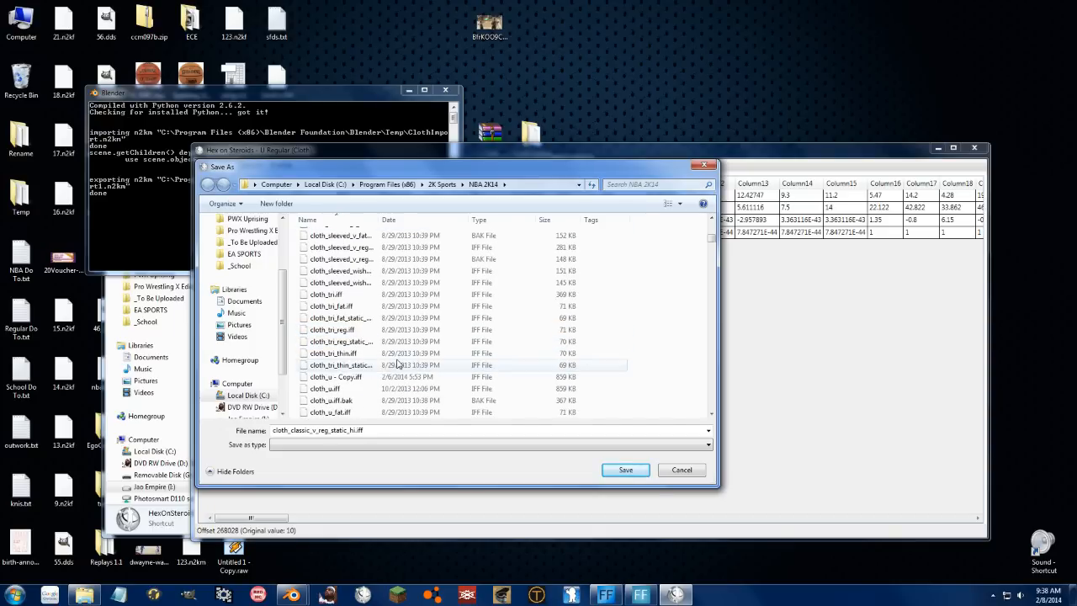
click(328, 391)
click(632, 472)
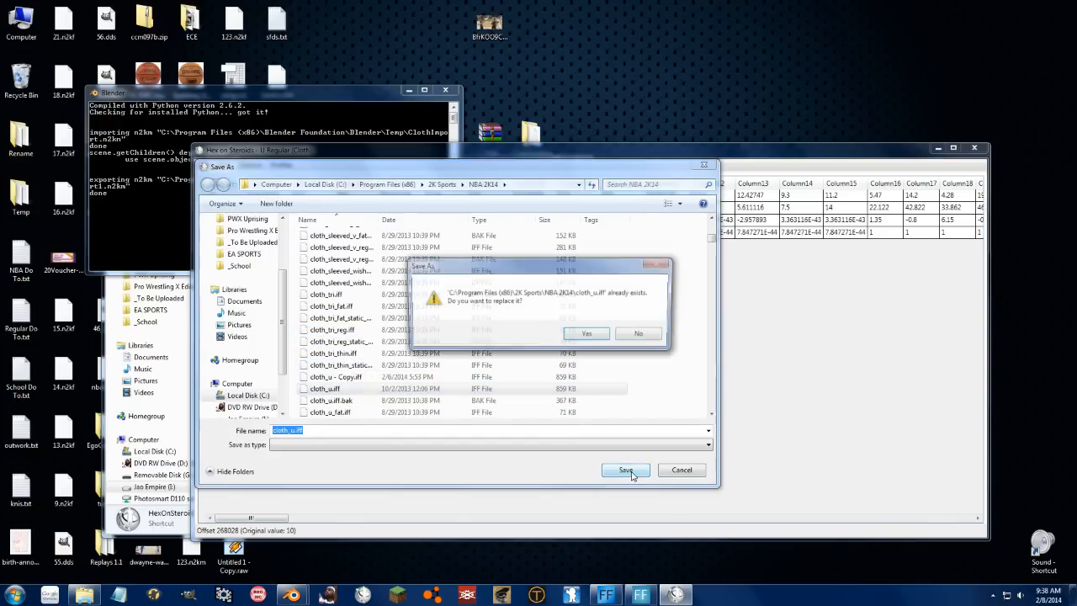
click(586, 336)
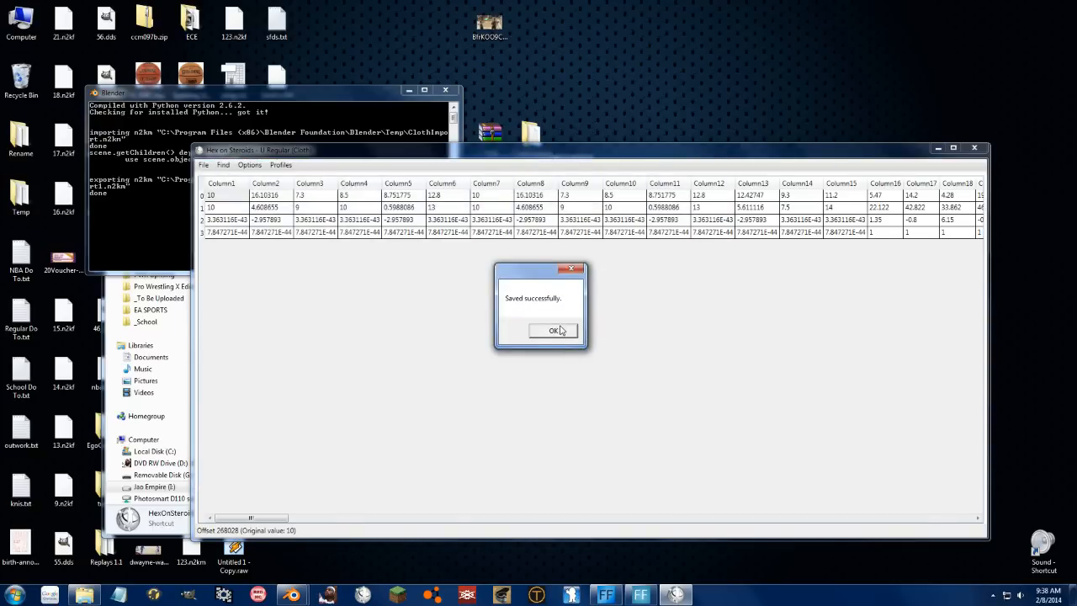
click(558, 330)
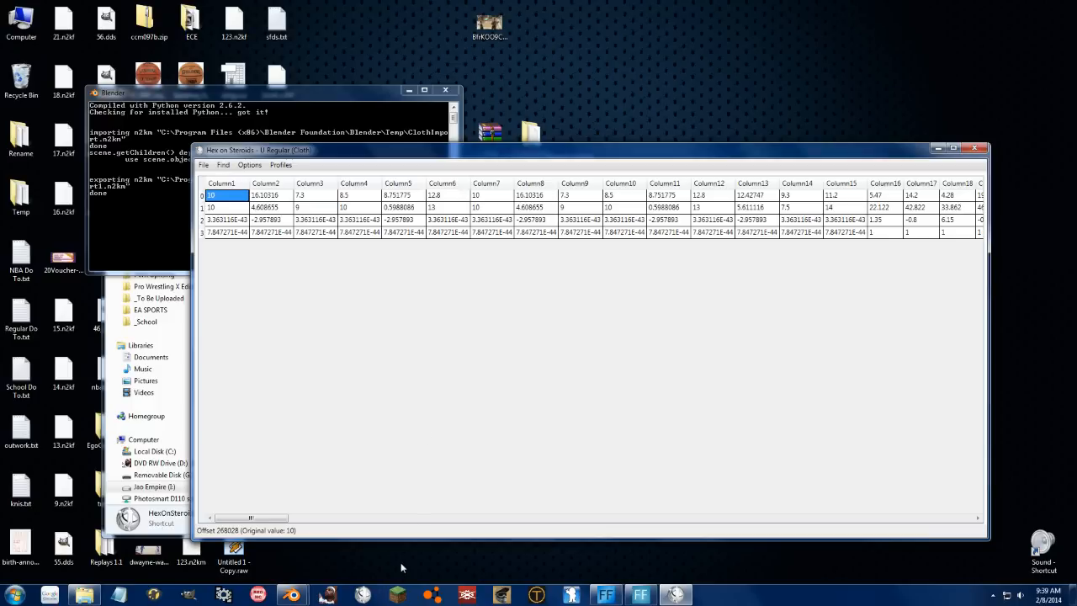
Step: Switch to Blender and examine the edited cloth mesh from several angles in both Edit Mode and Object Mode
mouse_move(291, 595)
click(328, 529)
middle_drag(465, 243, 468, 219)
scroll(467, 219, up, 3)
scroll(467, 218, up, 2)
key(Tab)
scroll(491, 266, down, 5)
middle_drag(491, 266, 488, 180)
middle_drag(467, 247, 497, 291)
key(Tab)
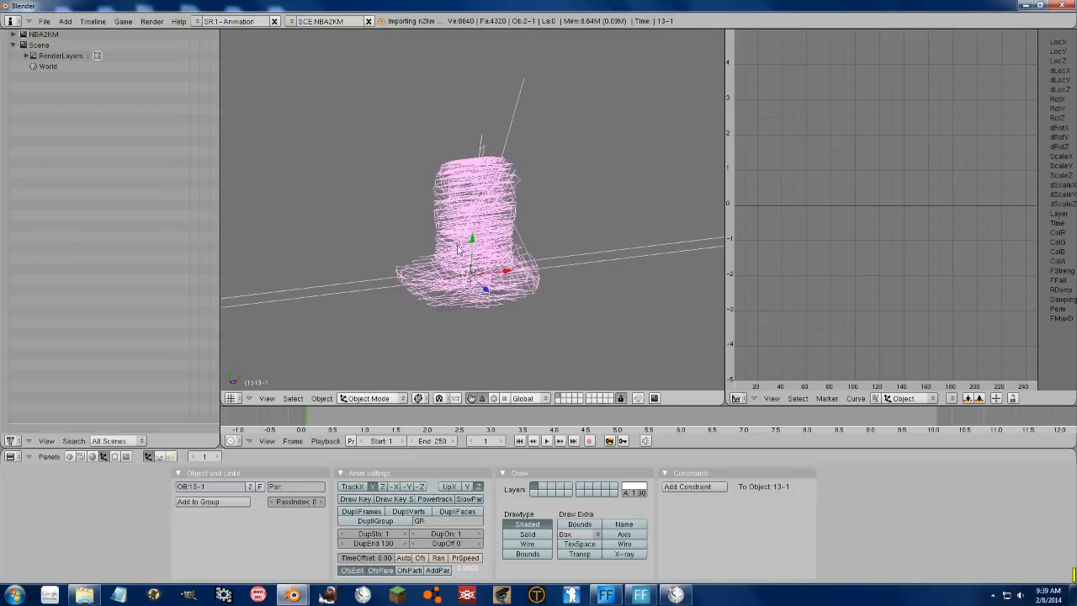
Step: Return to Hex on Steroids and select rows 0 to 2 from Column1 through Column663 in the U Regular table
click(675, 595)
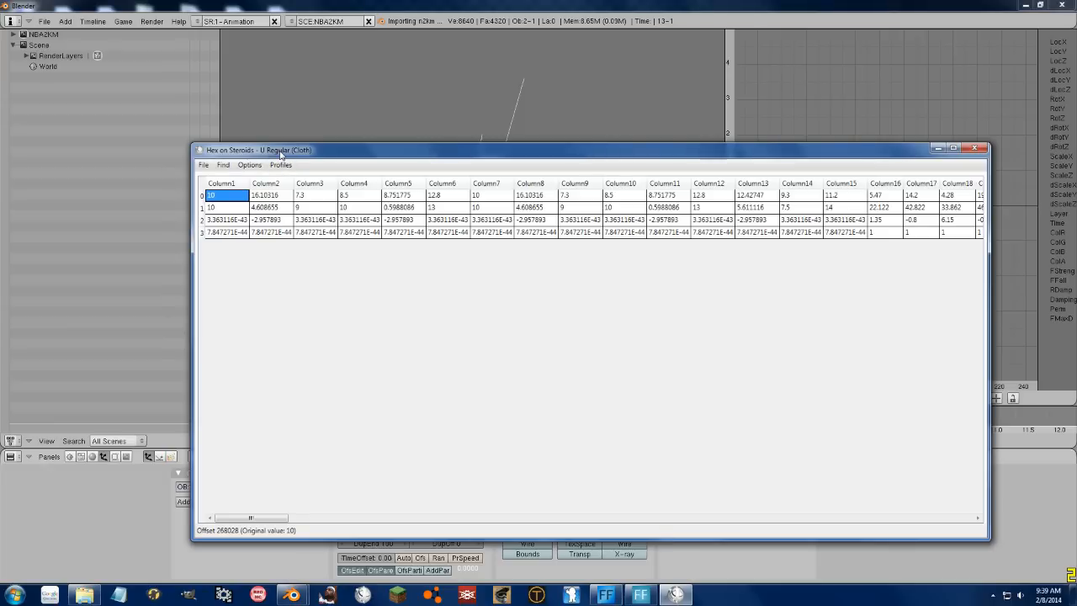
click(222, 208)
click(222, 195)
drag(269, 519, 953, 518)
shift+click(957, 221)
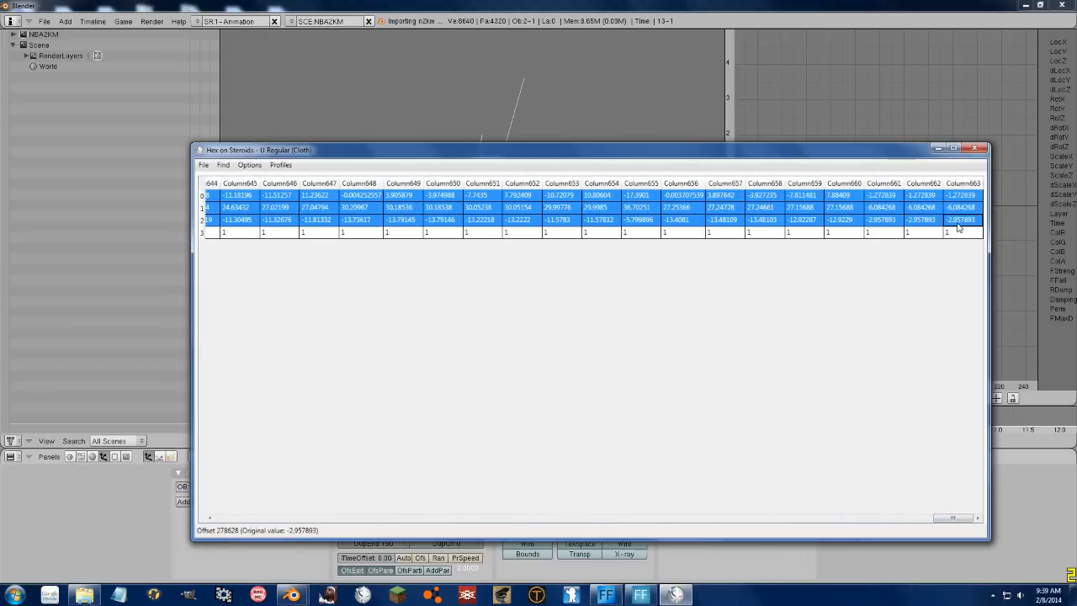
click(281, 165)
mouse_move(290, 178)
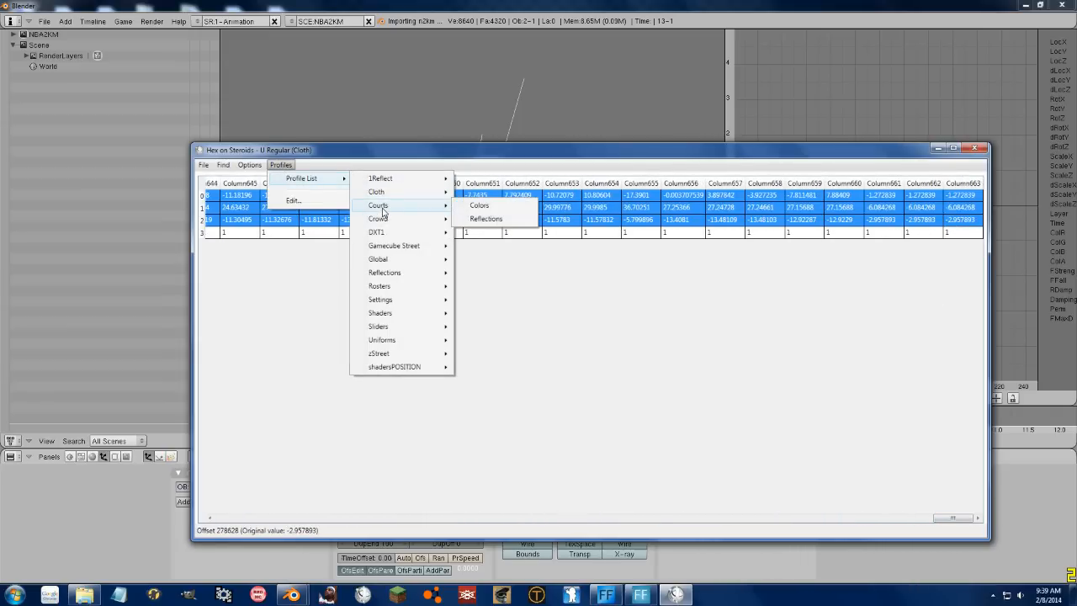
mouse_move(426, 195)
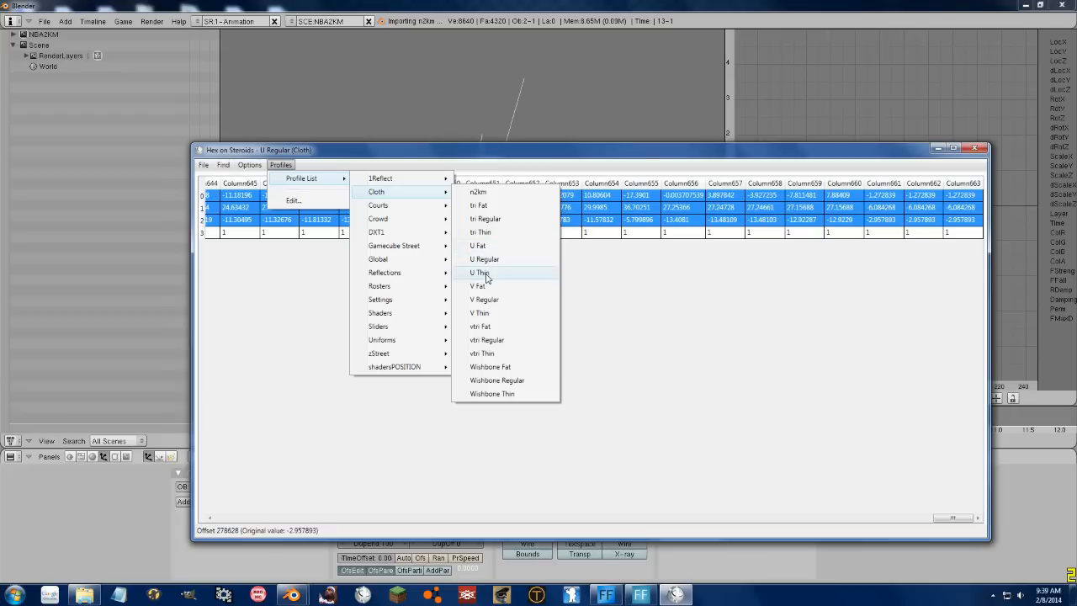
click(688, 308)
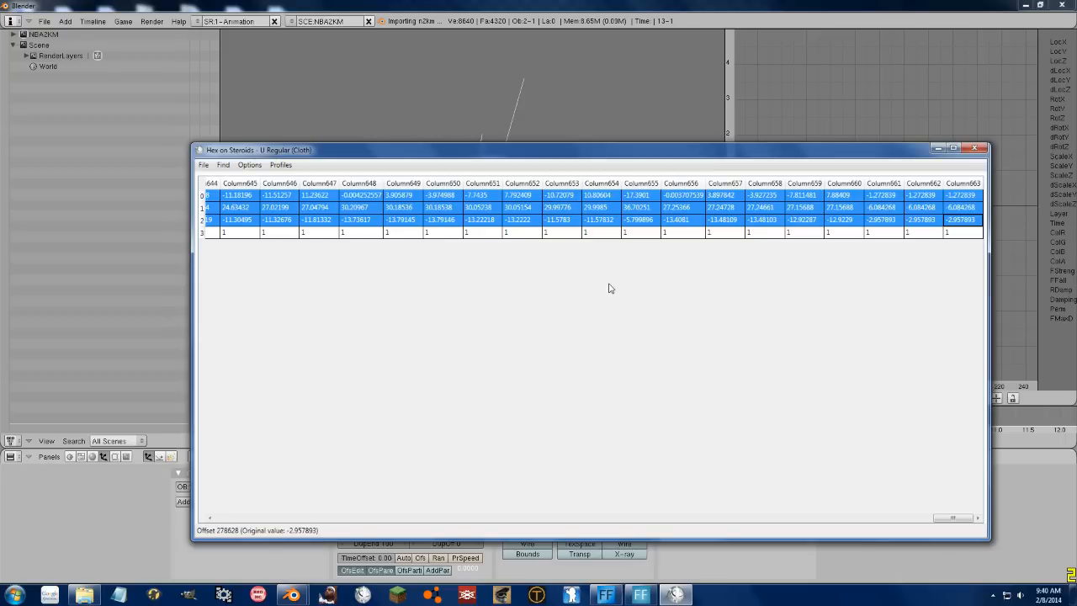
Step: Switch to Blender and look at the edited cloth mesh from another angle
click(578, 4)
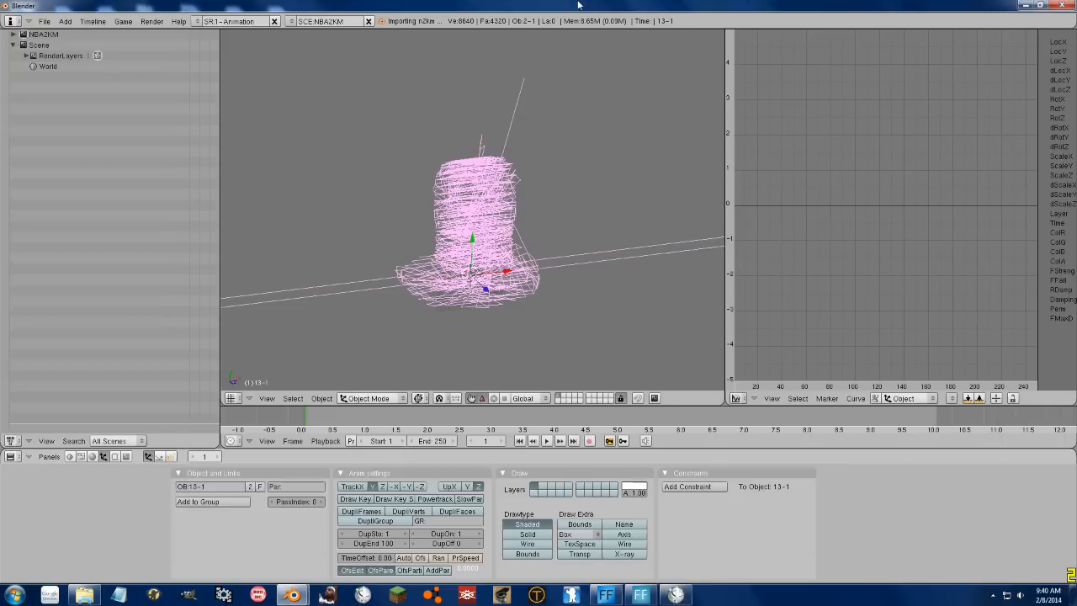
middle_drag(458, 237, 482, 188)
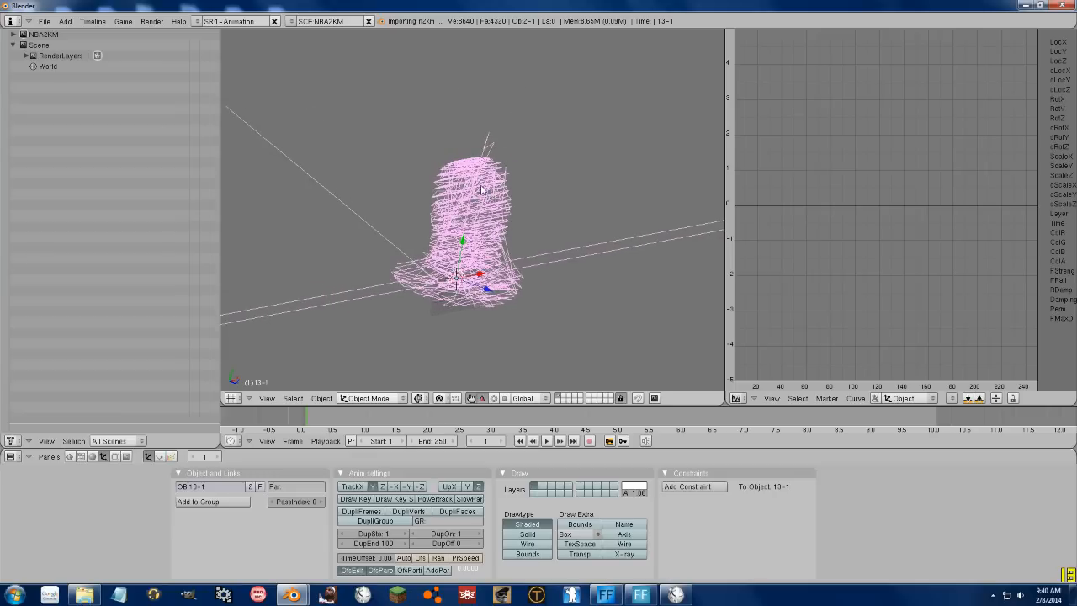